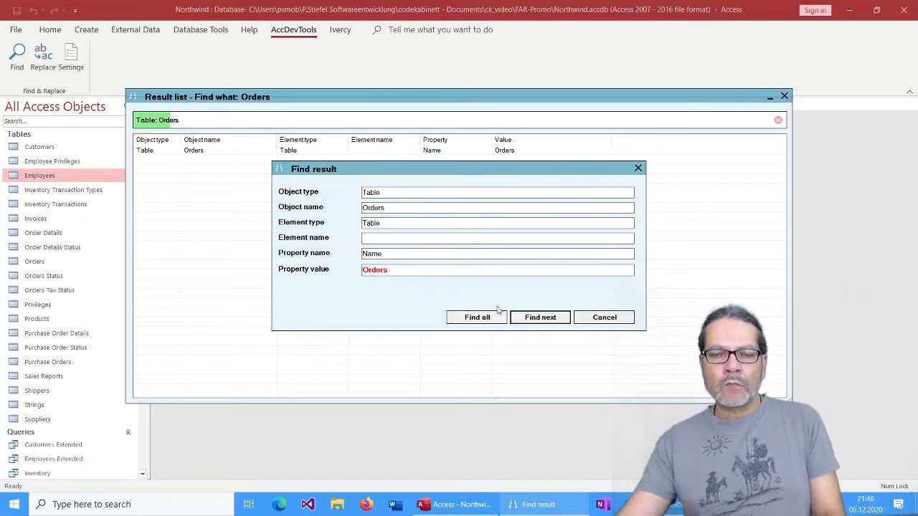
Step through the next matches for Orders one by one and list all remaining matches
{"action": "left_click", "coordinate": [550, 318]}
{"action": "left_click", "coordinate": [551, 317]}
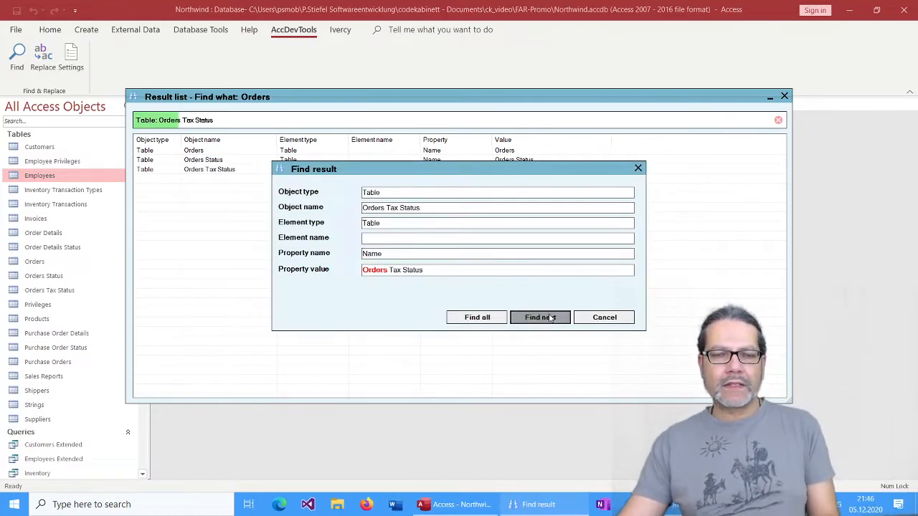
{"action": "left_click", "coordinate": [551, 318]}
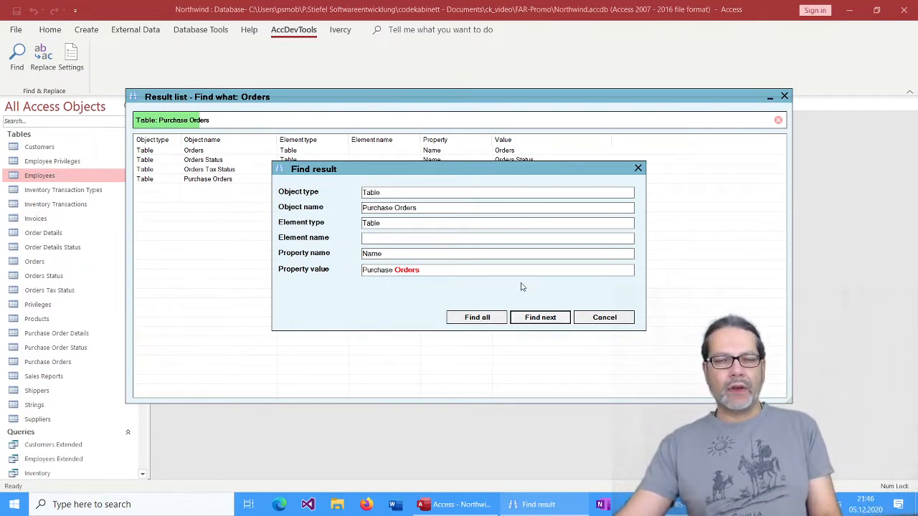
{"action": "left_click", "coordinate": [477, 317]}
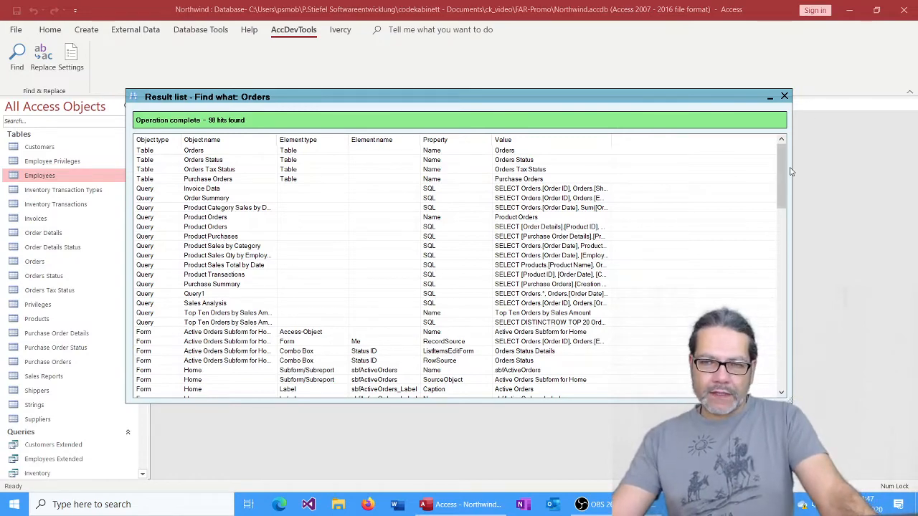
Browse the Orders result list and open the Caption match for Orders_Page on the Customer Details form
{"action": "left_click_drag", "start_coordinate": [781, 171], "coordinate": [778, 348]}
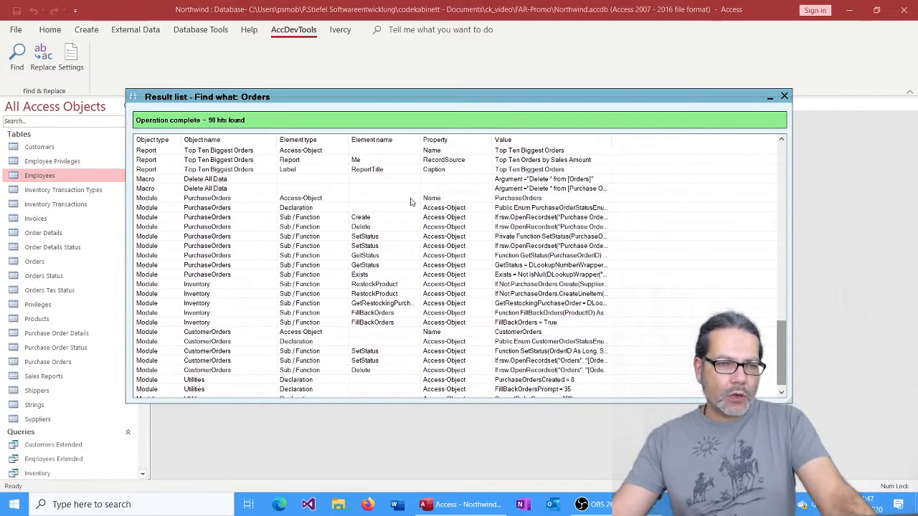
{"action": "left_click", "coordinate": [180, 188]}
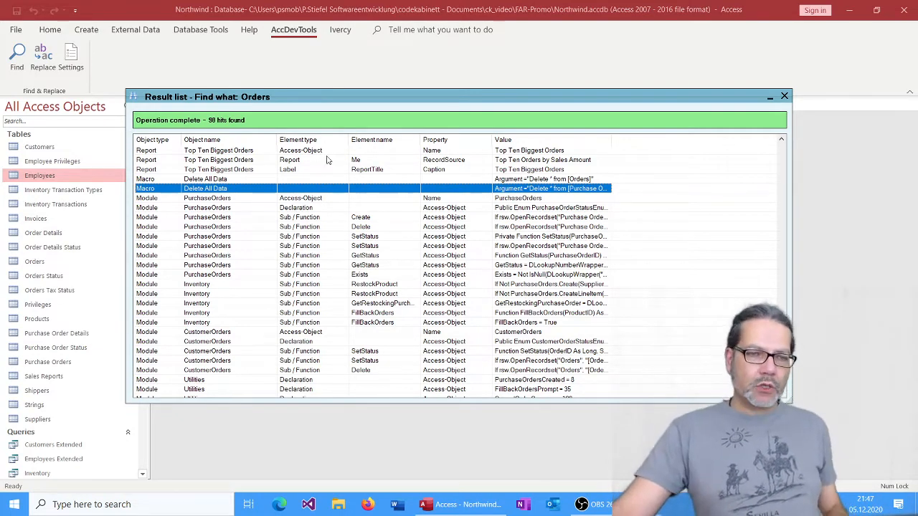
{"action": "left_click_drag", "start_coordinate": [781, 368], "coordinate": [775, 306]}
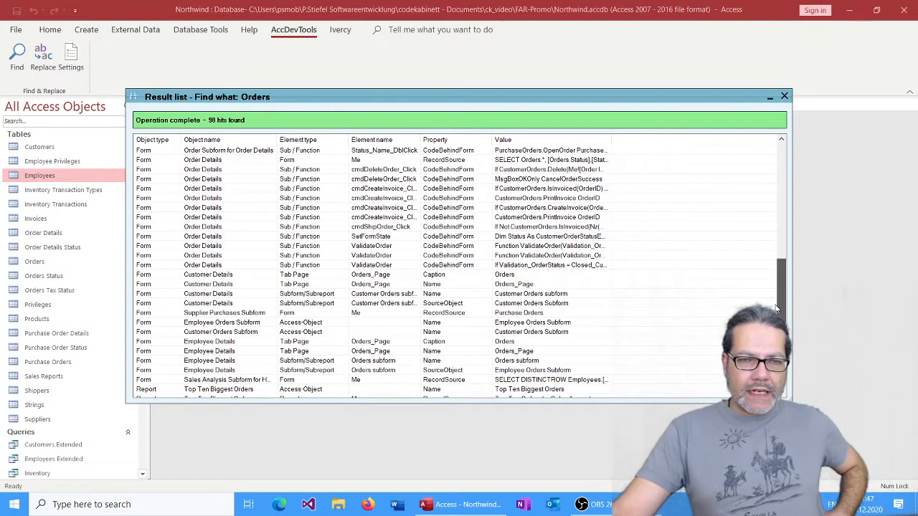
{"action": "left_click", "coordinate": [370, 276]}
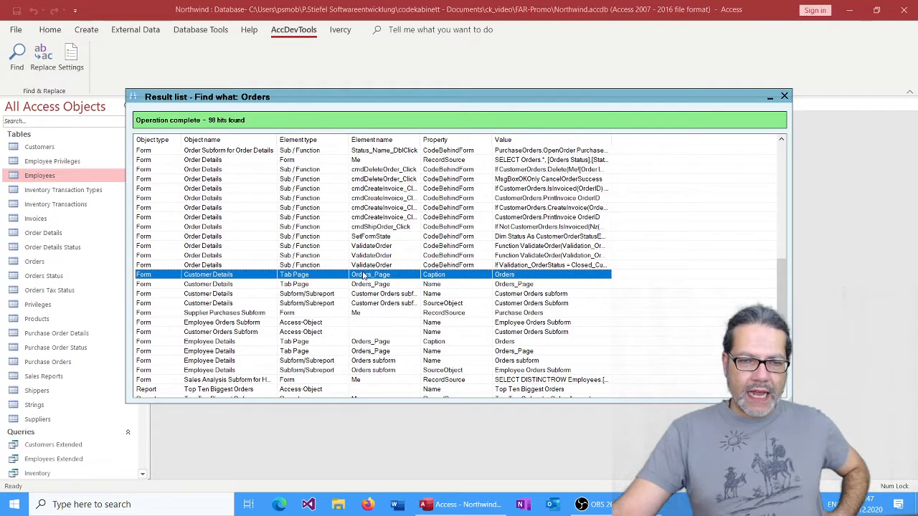
{"action": "double_click", "coordinate": [363, 280]}
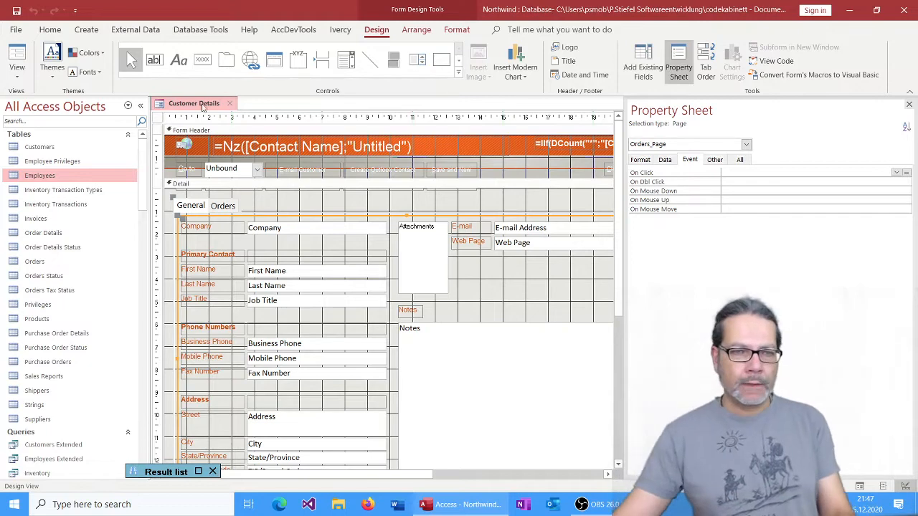
Close the Customer Details form without saving its design and restore the result list
{"action": "left_click", "coordinate": [229, 103]}
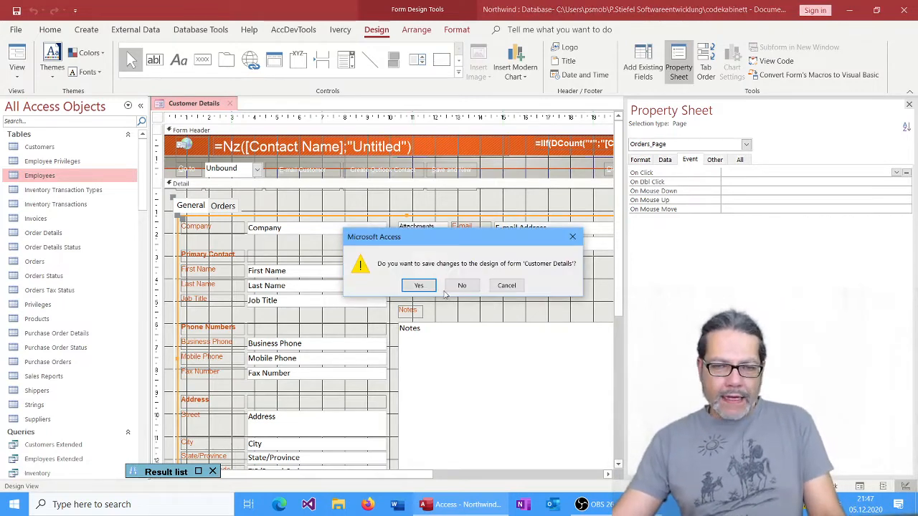
{"action": "left_click", "coordinate": [459, 286]}
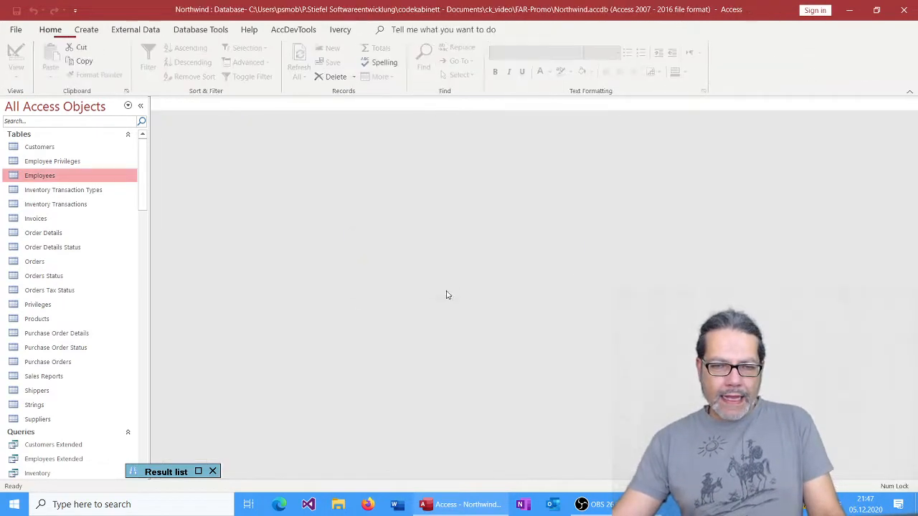
{"action": "left_click", "coordinate": [198, 471]}
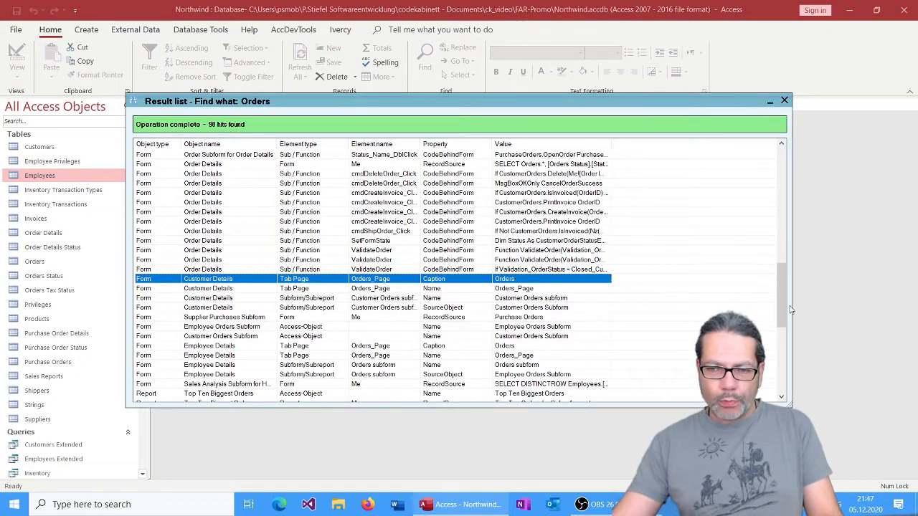
Open the PurchaseOrdersCreated declaration match in the Utilities module from the result list
{"action": "left_click_drag", "start_coordinate": [781, 292], "coordinate": [790, 358]}
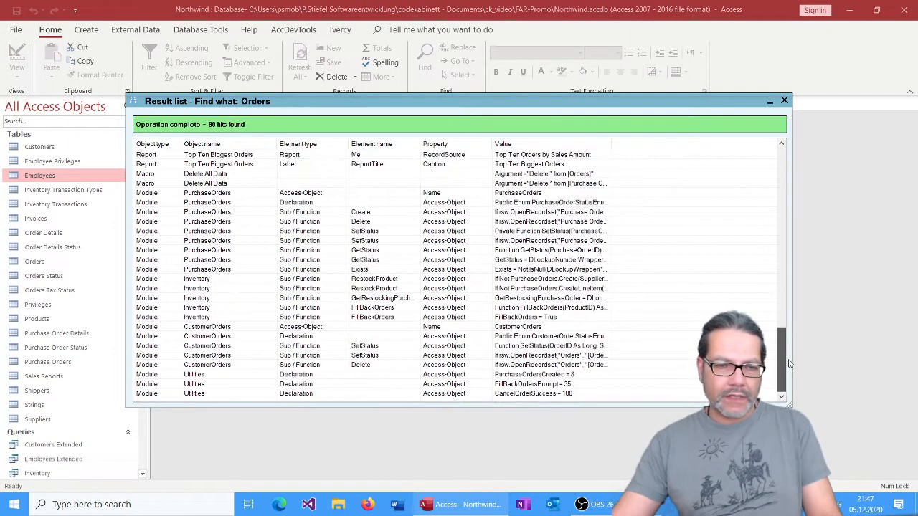
{"action": "left_click", "coordinate": [255, 375]}
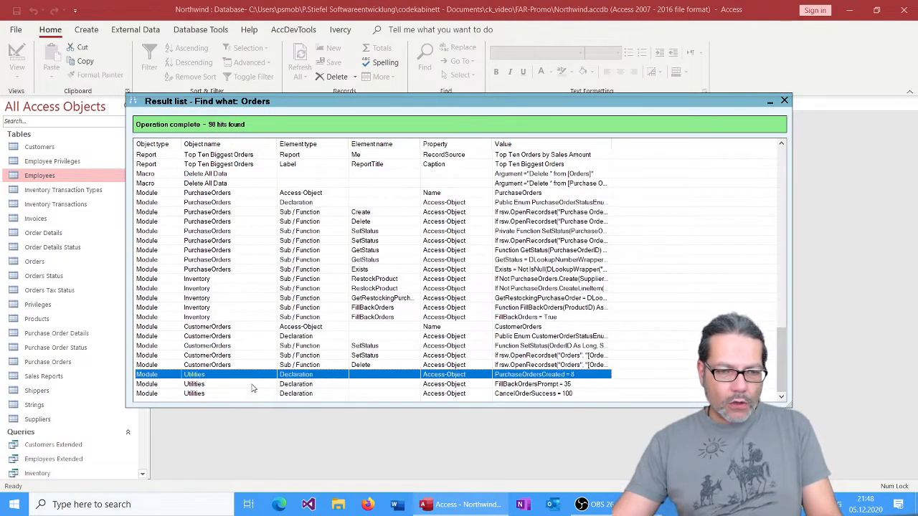
{"action": "double_click", "coordinate": [219, 375]}
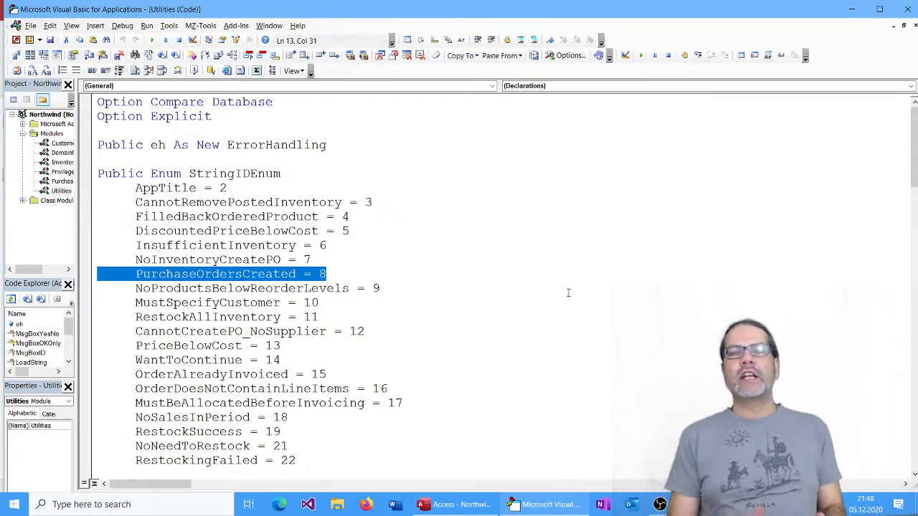
Close the Visual Basic editor and dismiss the Orders search windows
{"action": "left_click", "coordinate": [907, 10]}
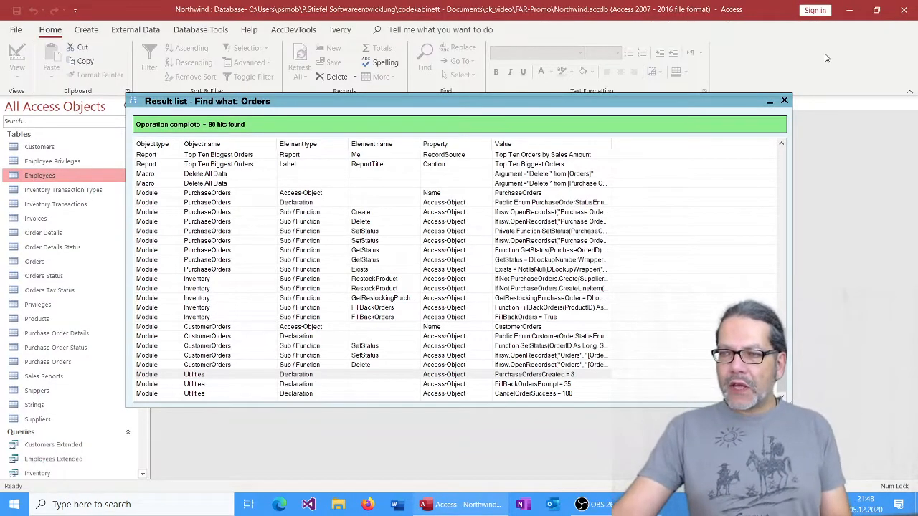
{"action": "left_click", "coordinate": [785, 101]}
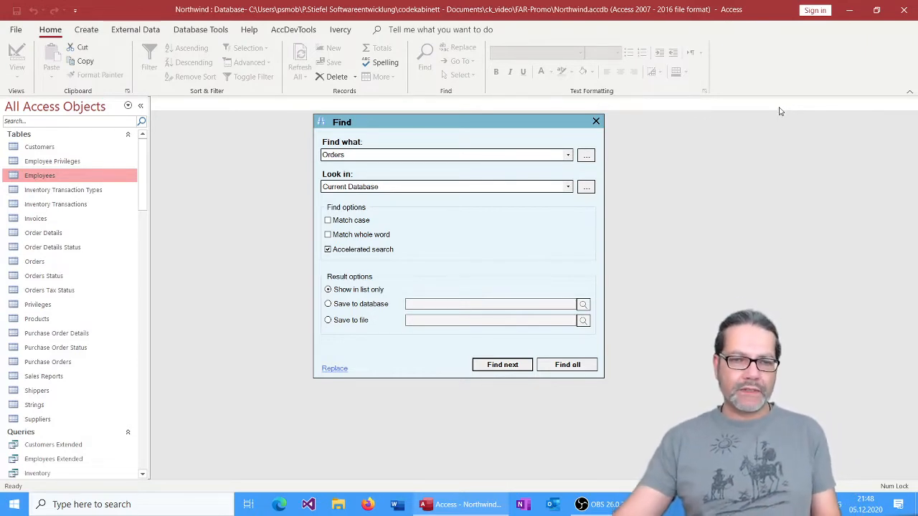
{"action": "left_click", "coordinate": [596, 121]}
Open the Customer Details form in Design View and show its Orders page
{"action": "left_click_drag", "start_coordinate": [145, 178], "coordinate": [147, 282]}
{"action": "right_click", "coordinate": [67, 223]}
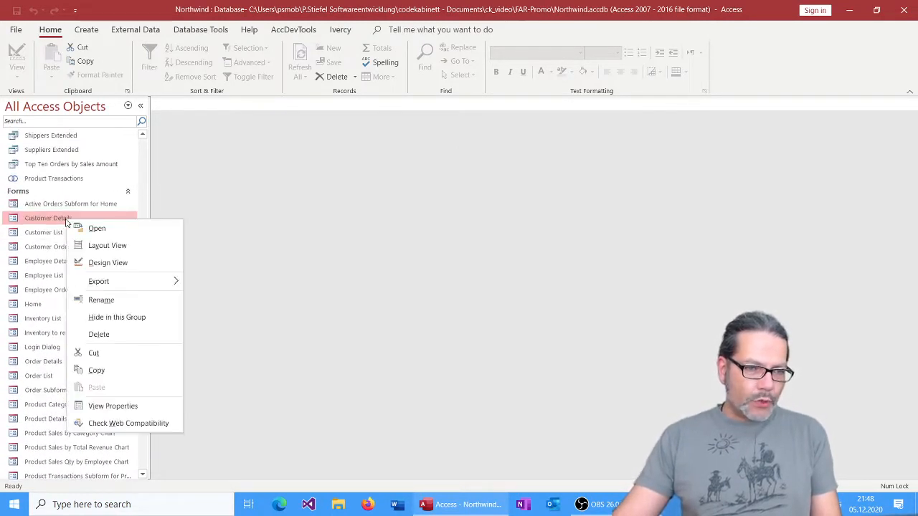
{"action": "left_click", "coordinate": [105, 263]}
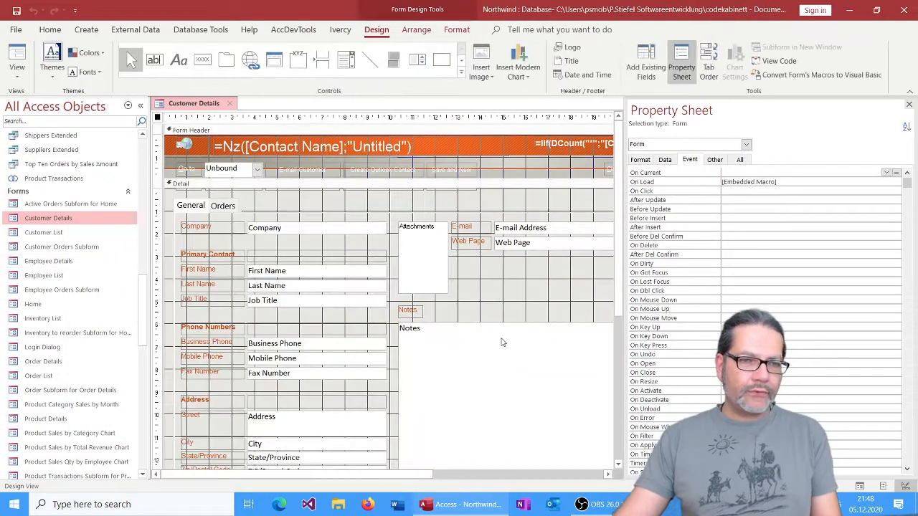
{"action": "left_click", "coordinate": [223, 205]}
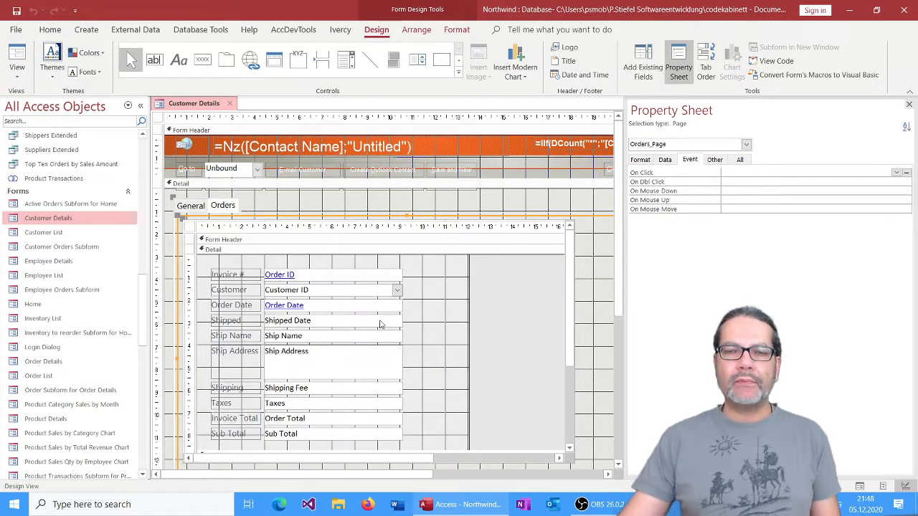
Search the Current Database for Address with the AccDevTools Find tool and close the result list
{"action": "left_click", "coordinate": [293, 29]}
{"action": "left_click", "coordinate": [16, 59]}
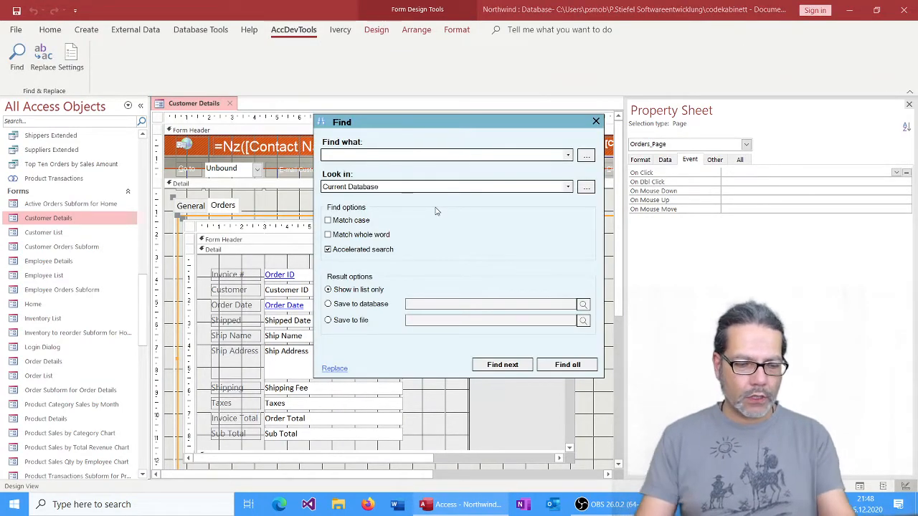
{"action": "type", "text": "Address"}
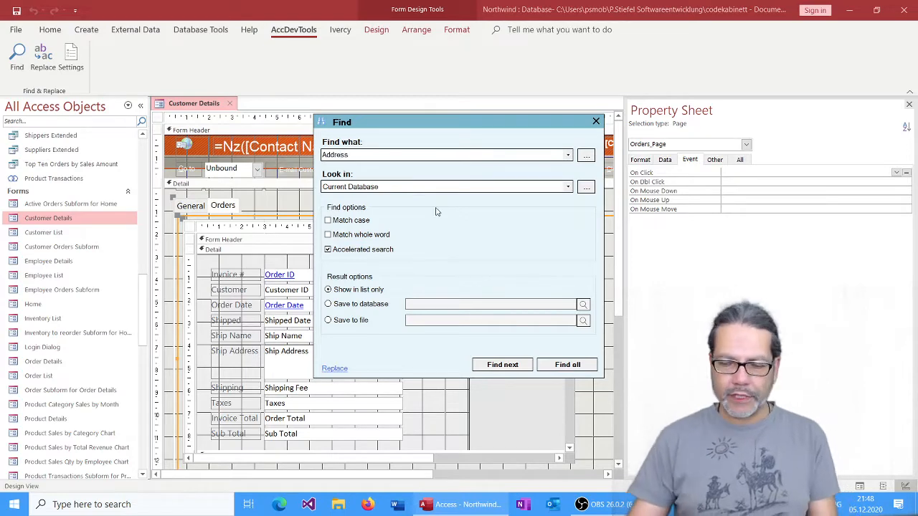
{"action": "key", "text": "Return"}
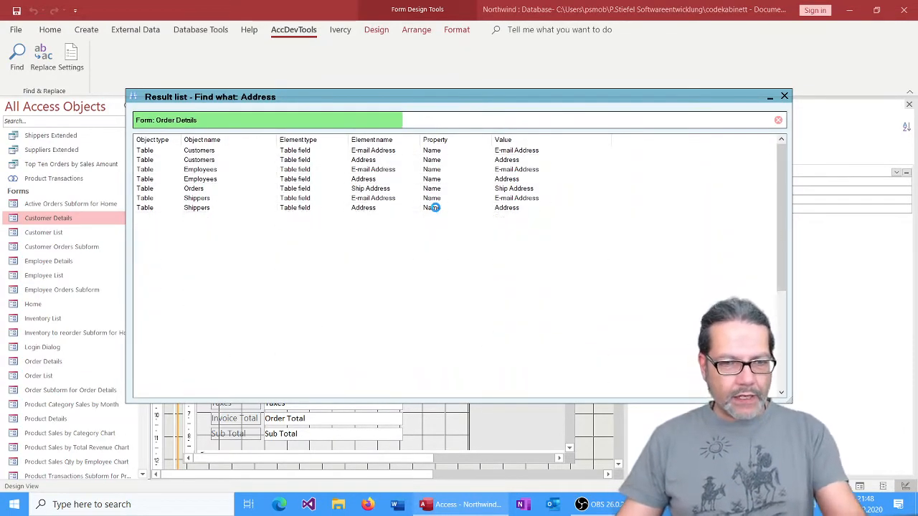
{"action": "left_click", "coordinate": [784, 96]}
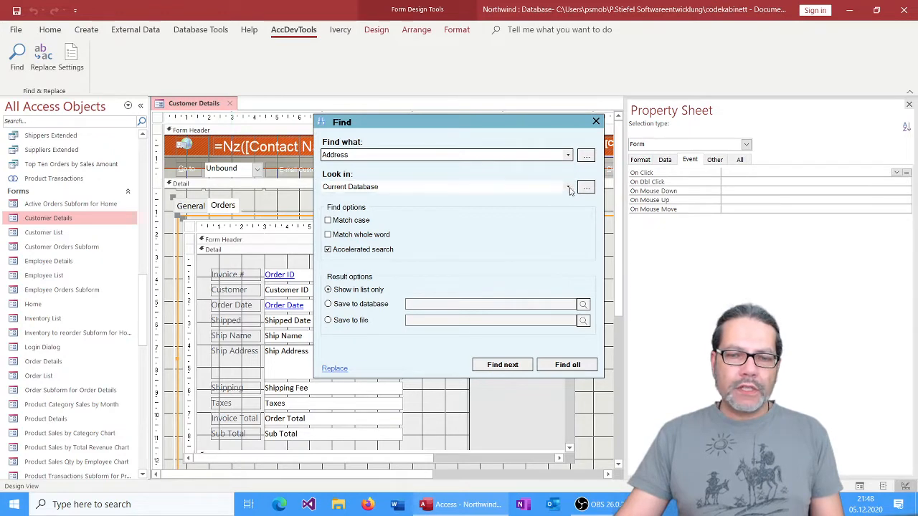
Restrict the Address search to Active Objects and find all matches
{"action": "left_click", "coordinate": [569, 188]}
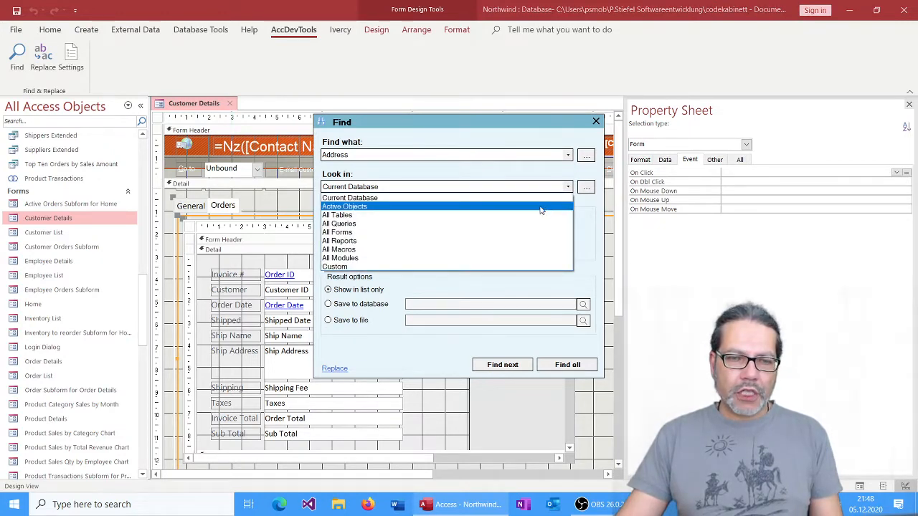
{"action": "left_click", "coordinate": [538, 201]}
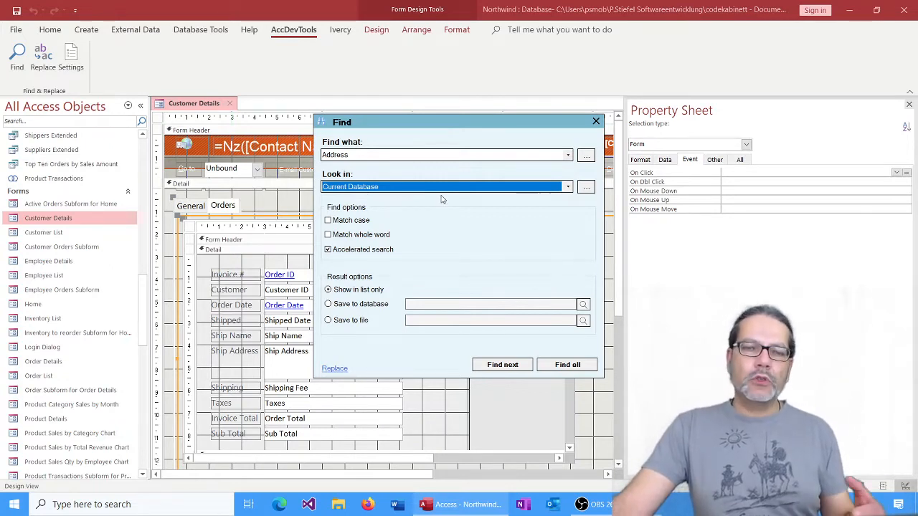
{"action": "left_click", "coordinate": [569, 187]}
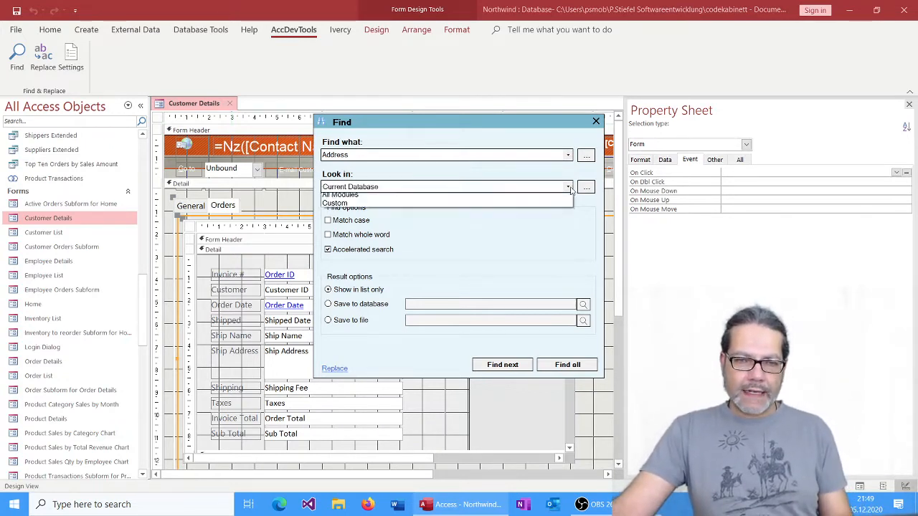
{"action": "left_click", "coordinate": [465, 206]}
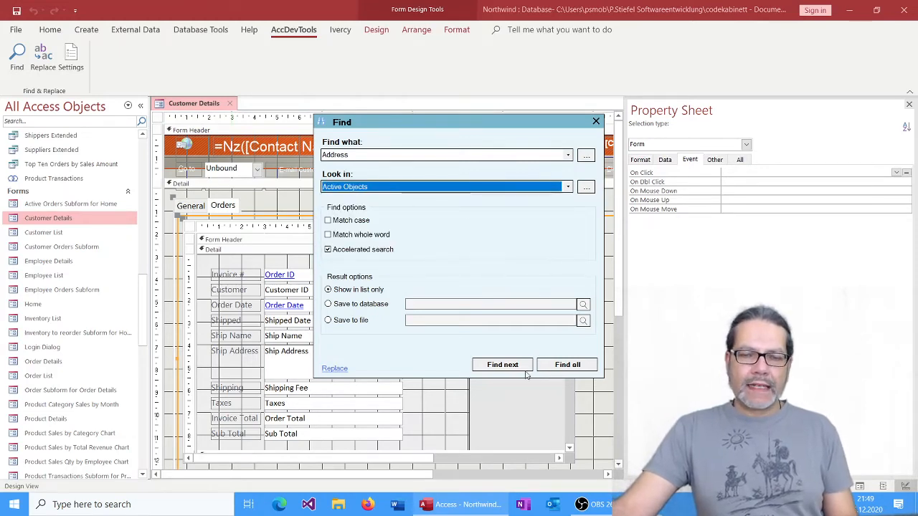
{"action": "left_click", "coordinate": [566, 365]}
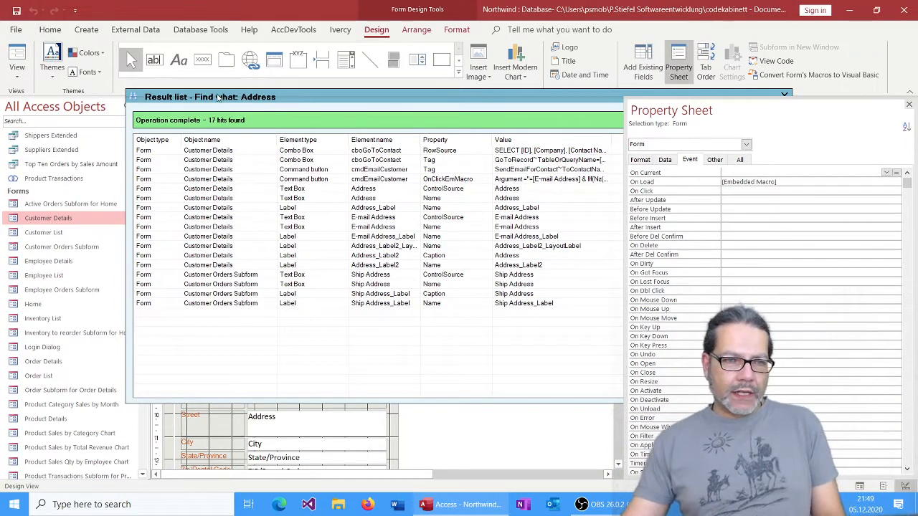
Minimize the result list to view the Customer Details form's Orders page, and close the form
{"action": "left_click_drag", "start_coordinate": [217, 97], "coordinate": [283, 131]}
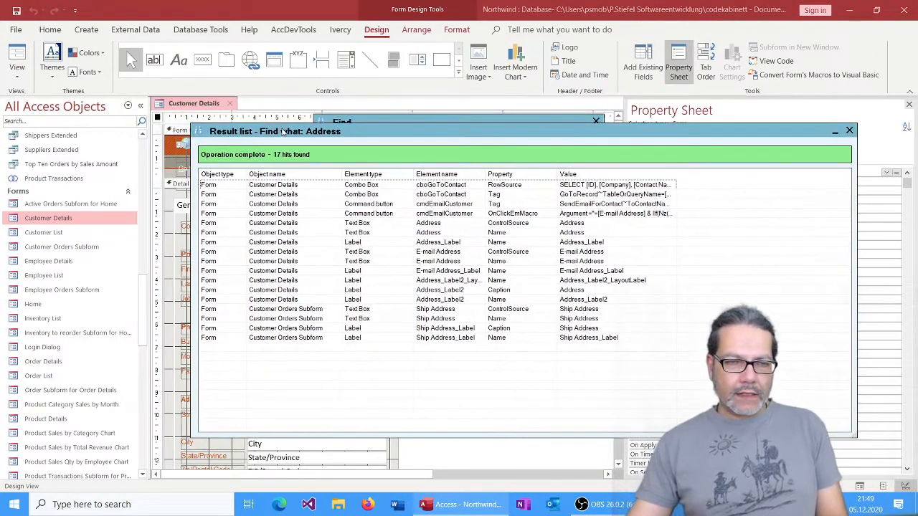
{"action": "left_click", "coordinate": [834, 132]}
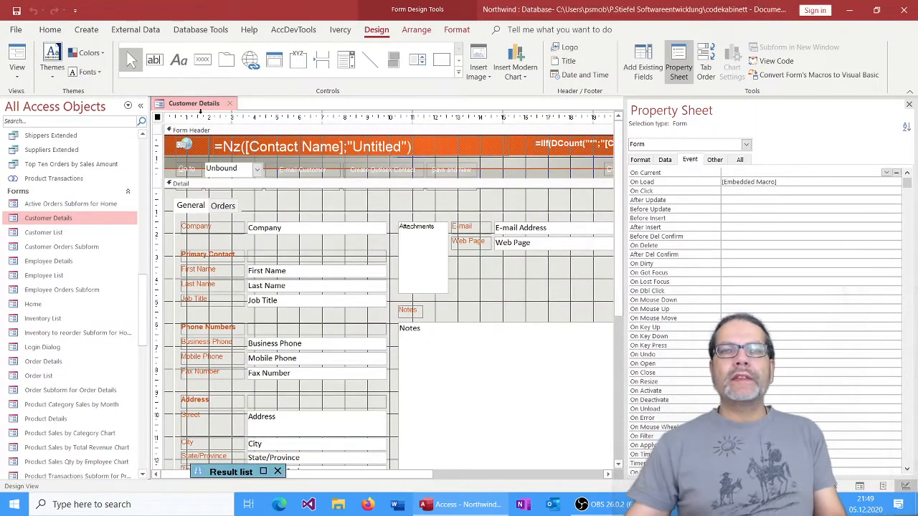
{"action": "left_click", "coordinate": [223, 206]}
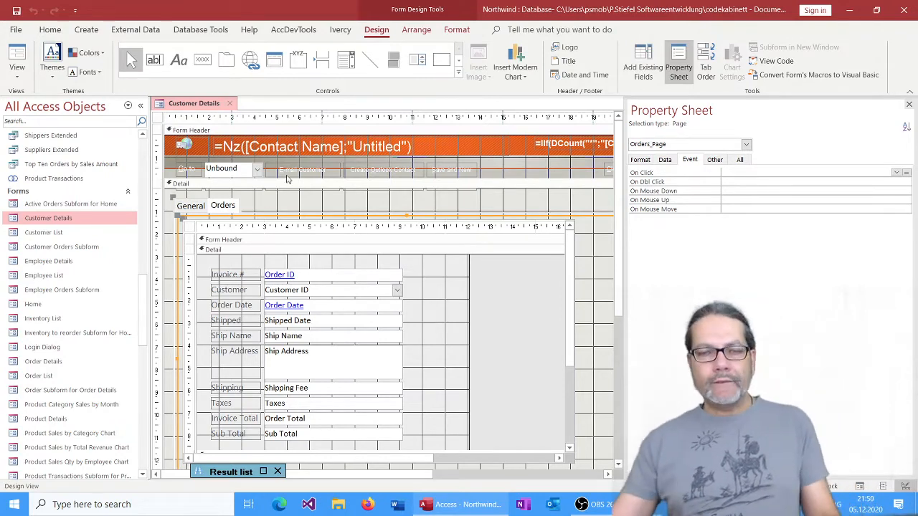
{"action": "left_click", "coordinate": [232, 106]}
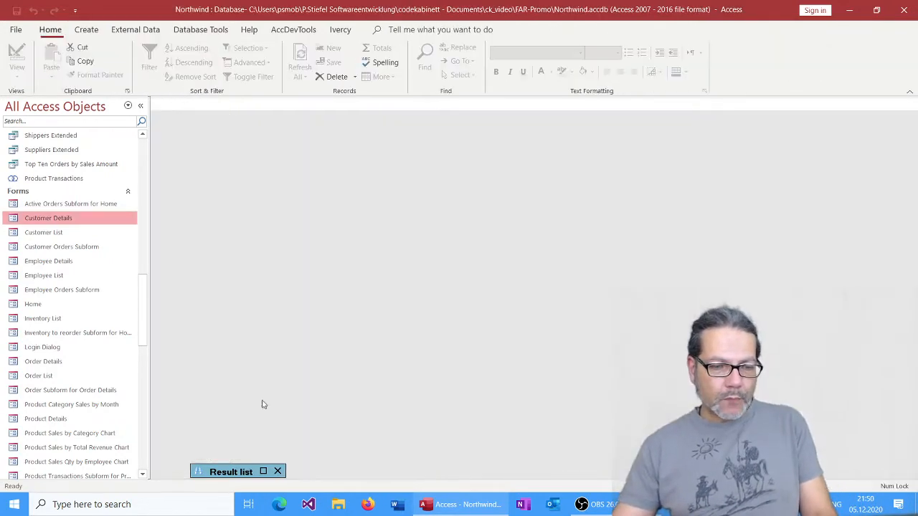
Close the Address result list and set the search text to Customer
{"action": "left_click", "coordinate": [277, 471]}
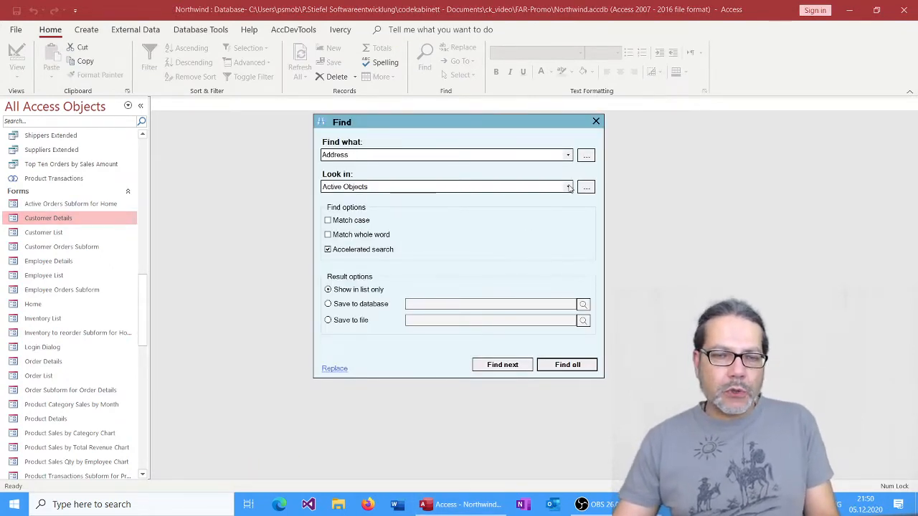
{"action": "left_click_drag", "start_coordinate": [395, 154], "coordinate": [266, 156]}
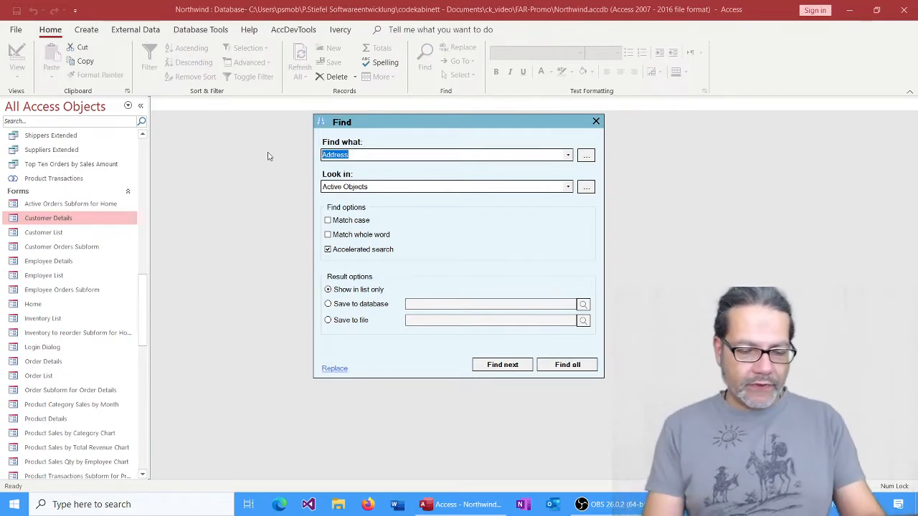
{"action": "type", "text": "Customer"}
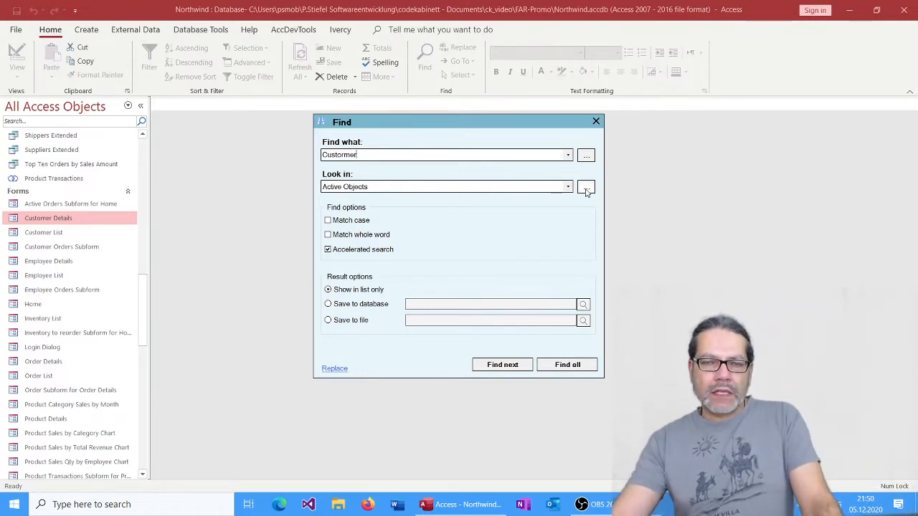
Open the custom Look in settings and ignore tables, queries, reports, modules and macros, keeping all forms
{"action": "left_click", "coordinate": [586, 190]}
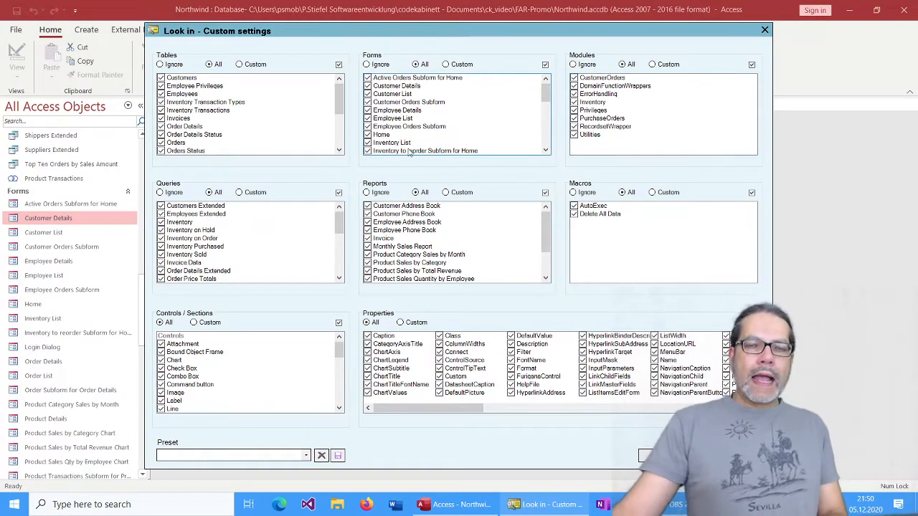
{"action": "left_click", "coordinate": [161, 64]}
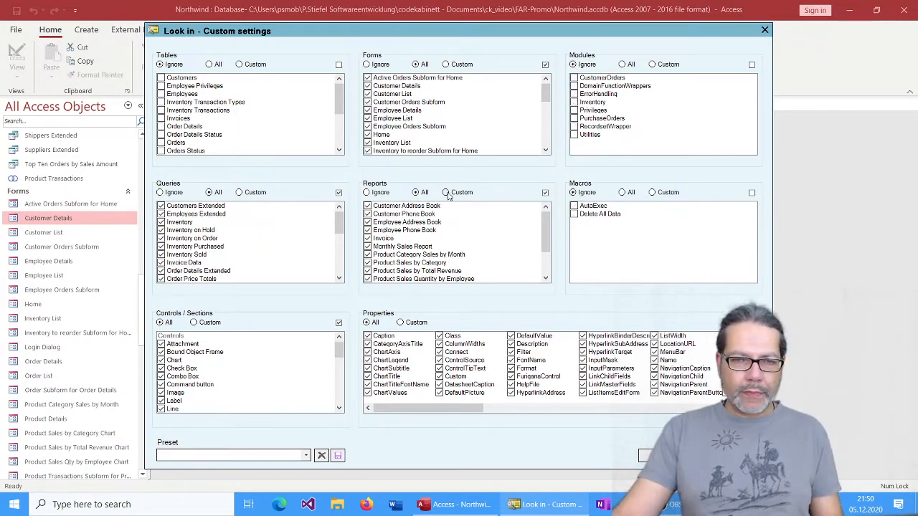
{"action": "left_click", "coordinate": [174, 194]}
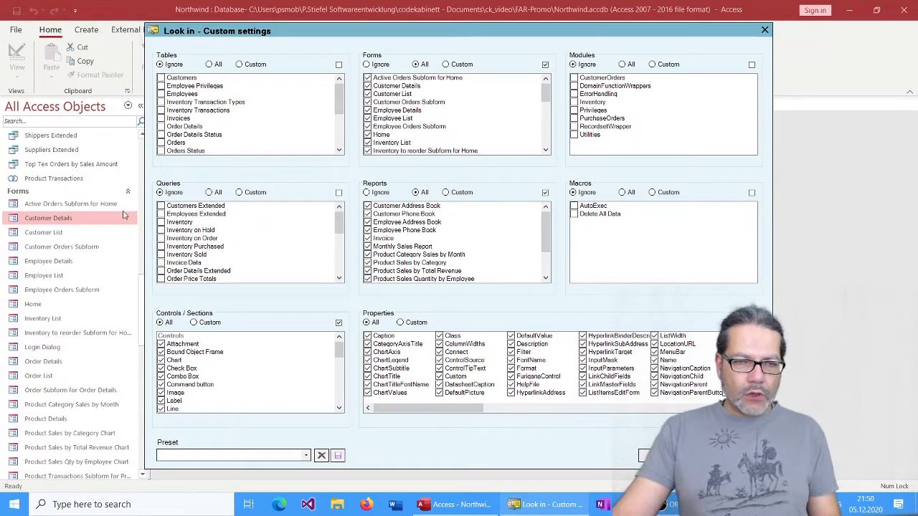
{"action": "left_click", "coordinate": [369, 193]}
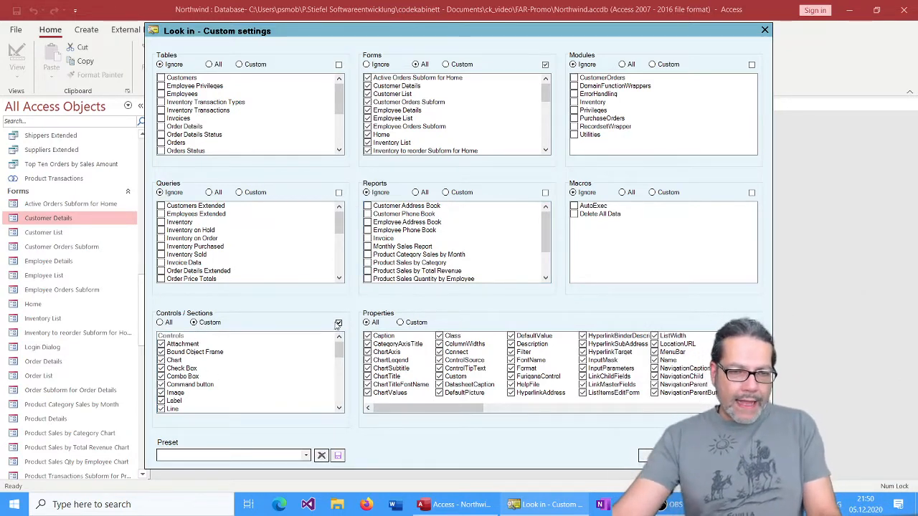
Restrict the Controls / Sections scope to Combo Box, List Box and Form (Me)
{"action": "left_click_drag", "start_coordinate": [340, 349], "coordinate": [340, 351]}
{"action": "left_click", "coordinate": [161, 369]}
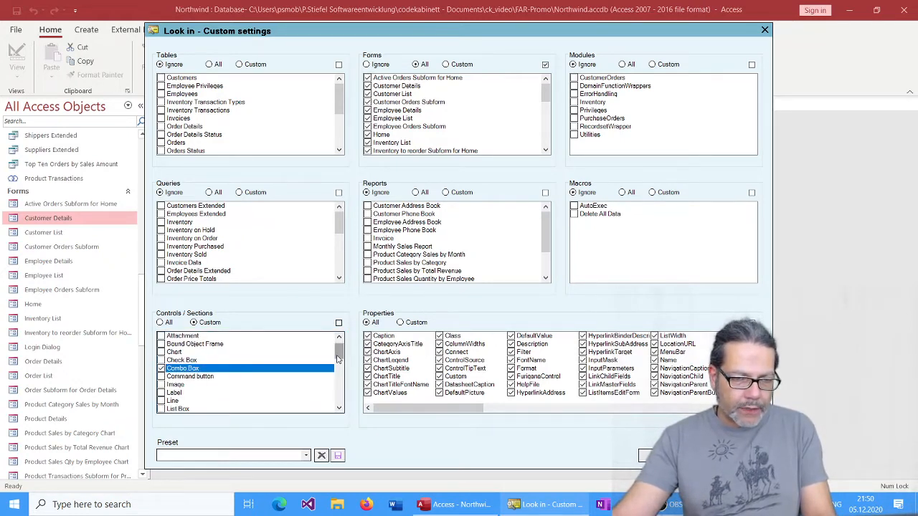
{"action": "left_click_drag", "start_coordinate": [340, 359], "coordinate": [340, 364]}
{"action": "left_click", "coordinate": [161, 393]}
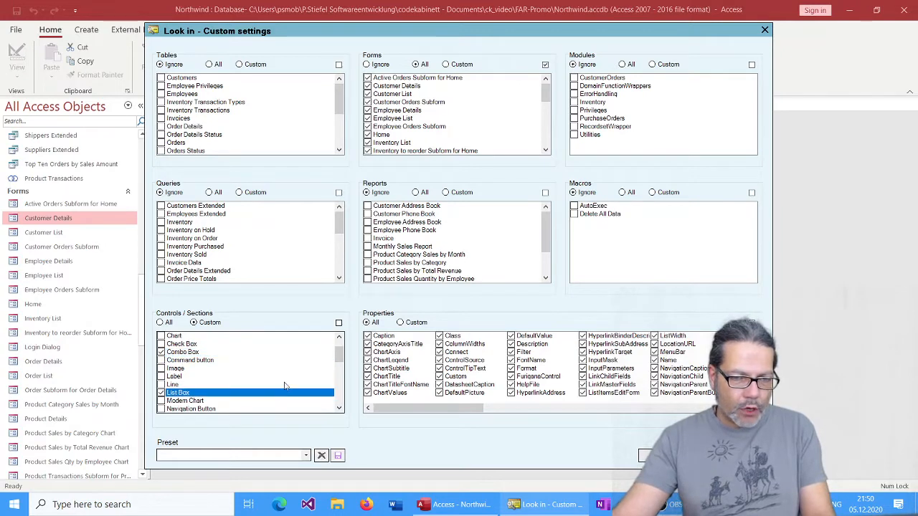
{"action": "left_click_drag", "start_coordinate": [340, 361], "coordinate": [341, 392]}
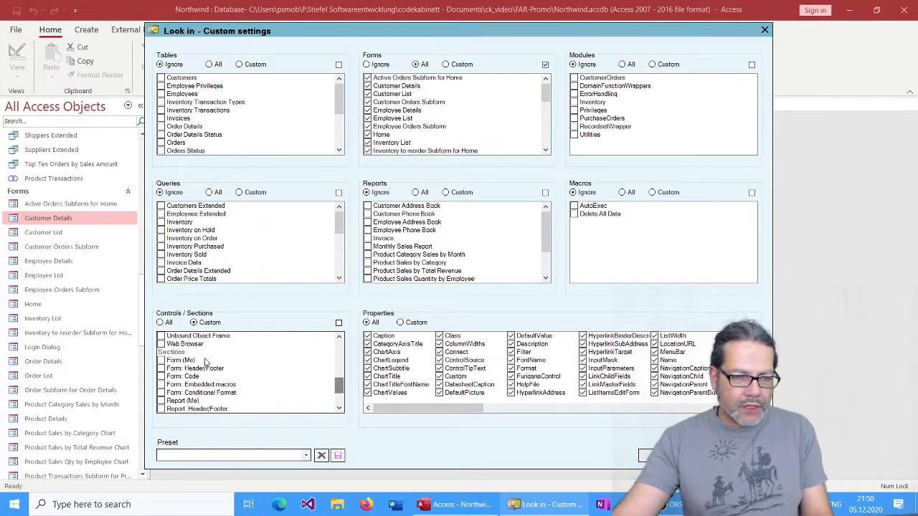
{"action": "left_click", "coordinate": [162, 361]}
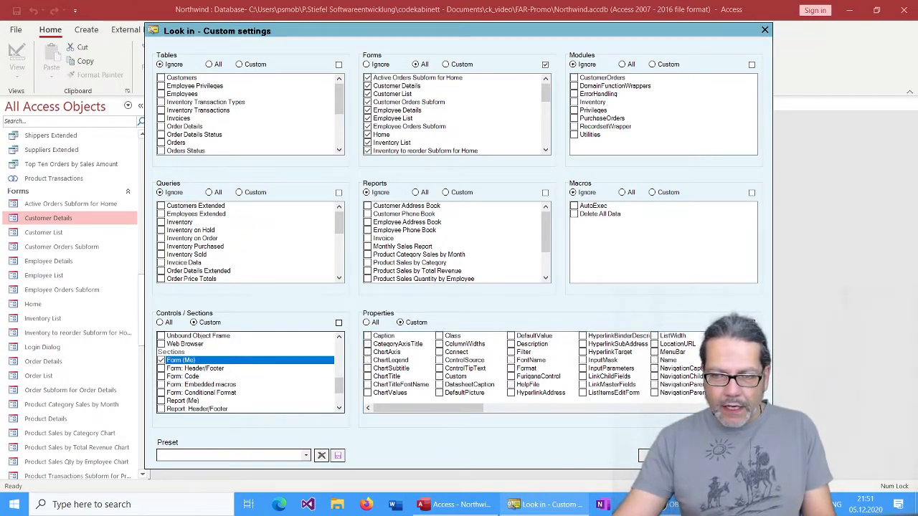
Clear all properties from the search scope and include only RecordSource and RowSource
{"action": "left_click", "coordinate": [751, 323]}
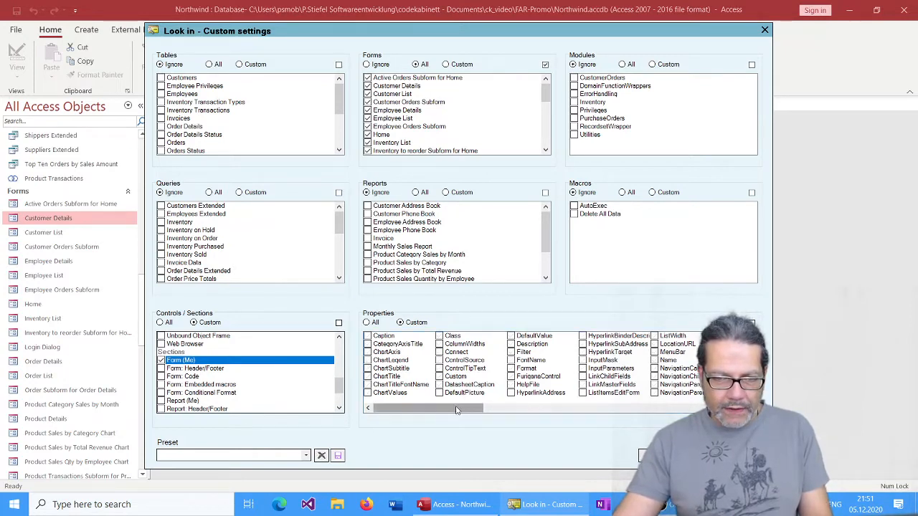
{"action": "left_click_drag", "start_coordinate": [456, 410], "coordinate": [550, 409]}
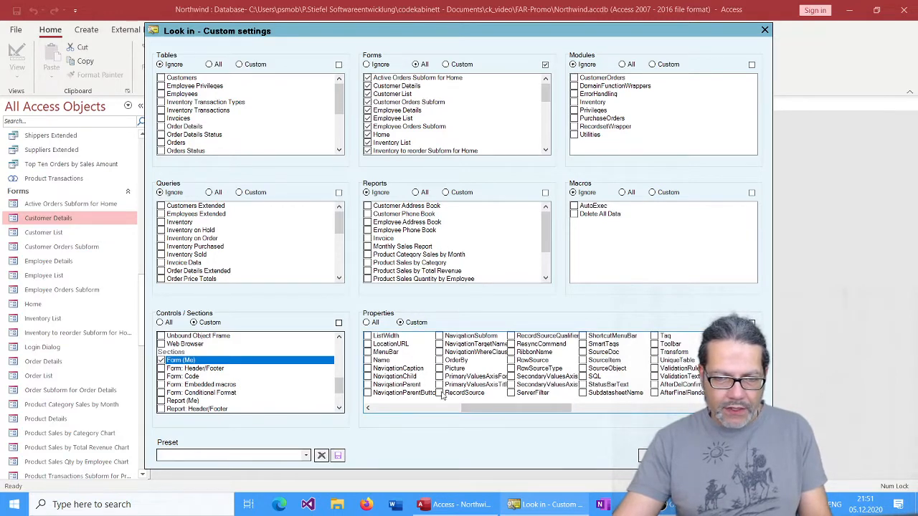
{"action": "left_click", "coordinate": [442, 394]}
{"action": "left_click", "coordinate": [512, 361]}
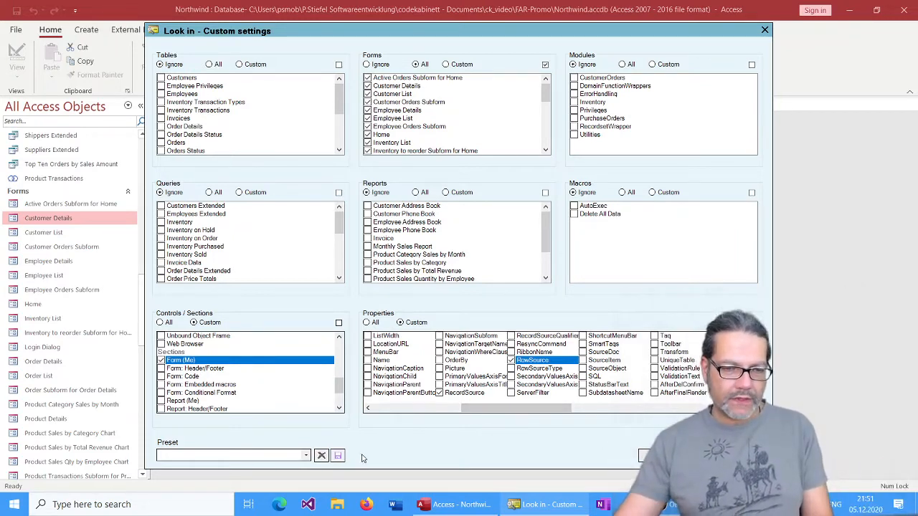
Save the scope settings as the preset Search Recordsource+Rowsource, and leave the custom settings and Find dialogs
{"action": "left_click", "coordinate": [281, 457]}
{"action": "left_click", "coordinate": [284, 459]}
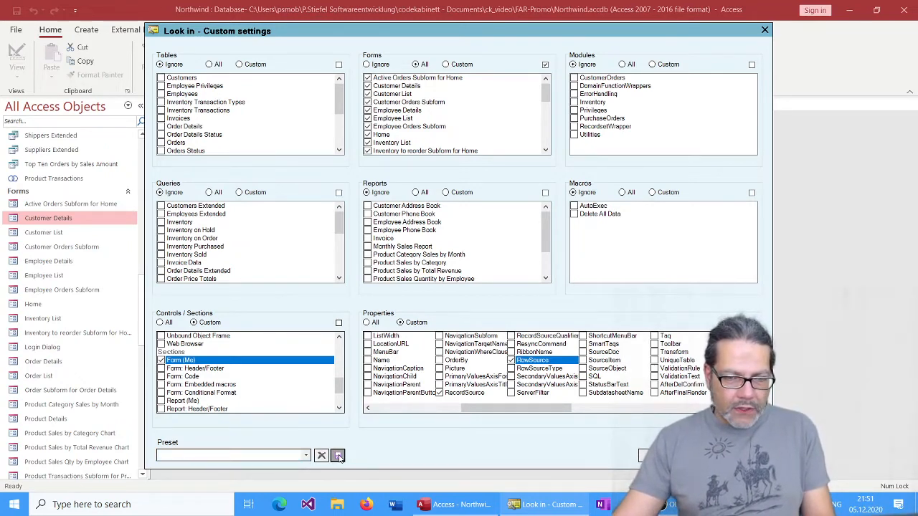
{"action": "left_click", "coordinate": [337, 456]}
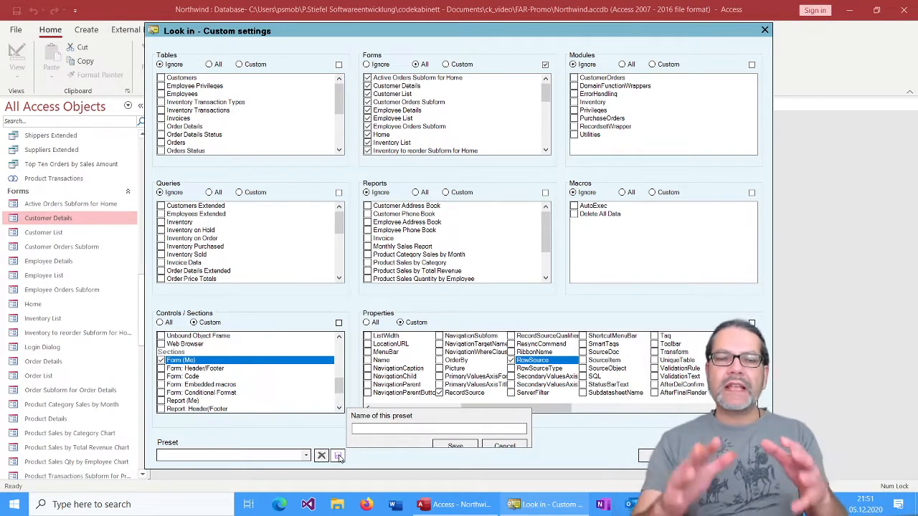
{"action": "type", "text": "S"}
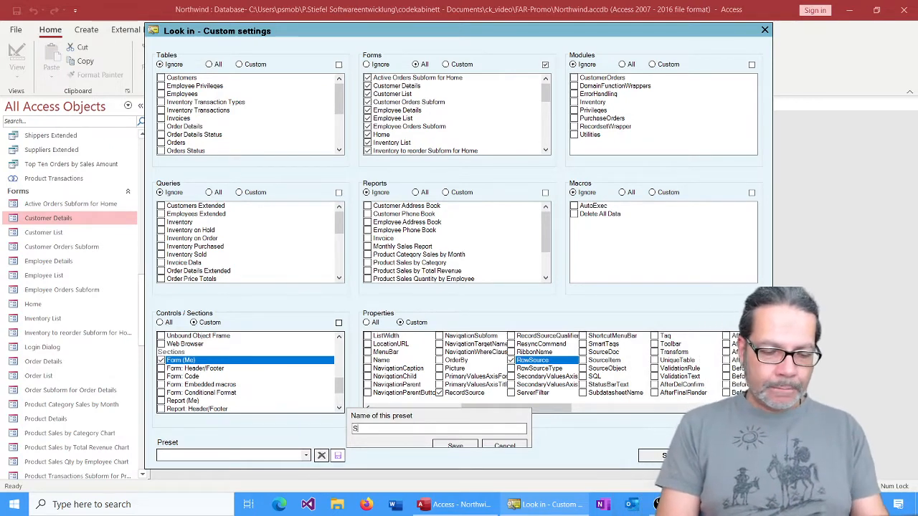
{"action": "type", "text": "earch Recordsourc"}
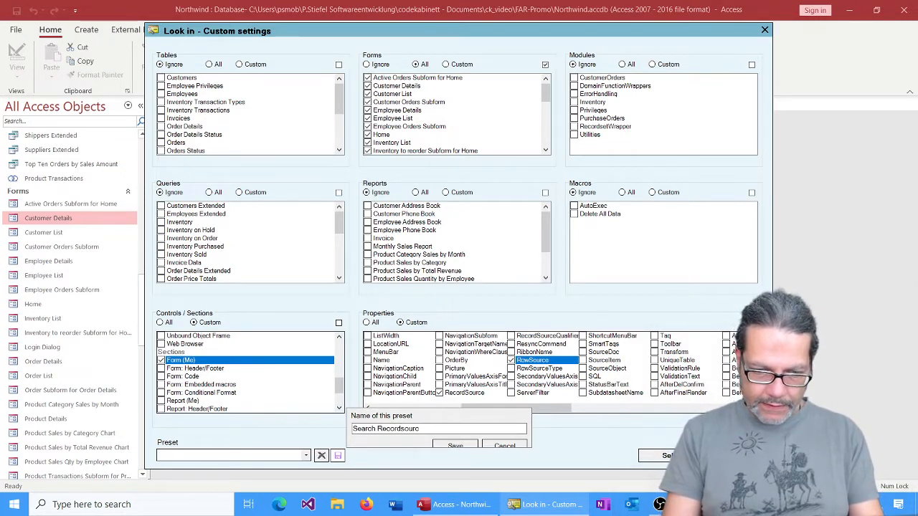
{"action": "type", "text": "e+Rowsource"}
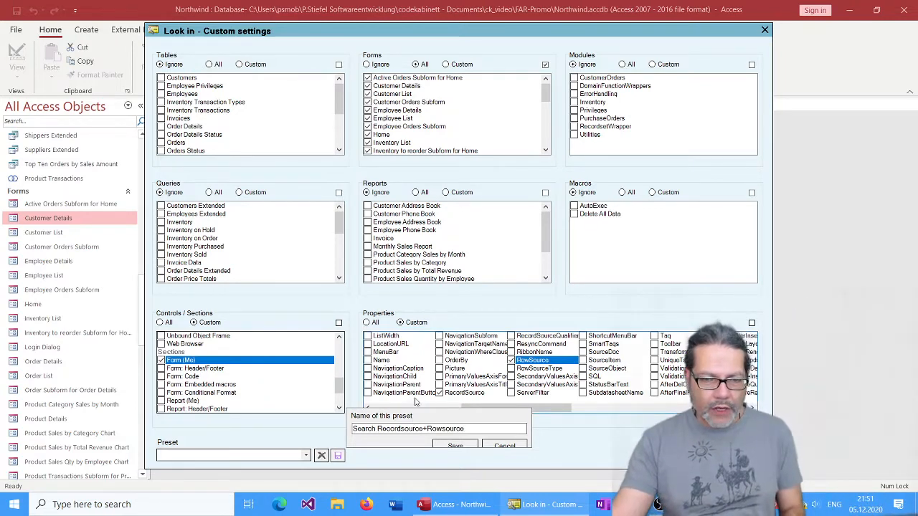
{"action": "left_click", "coordinate": [444, 445]}
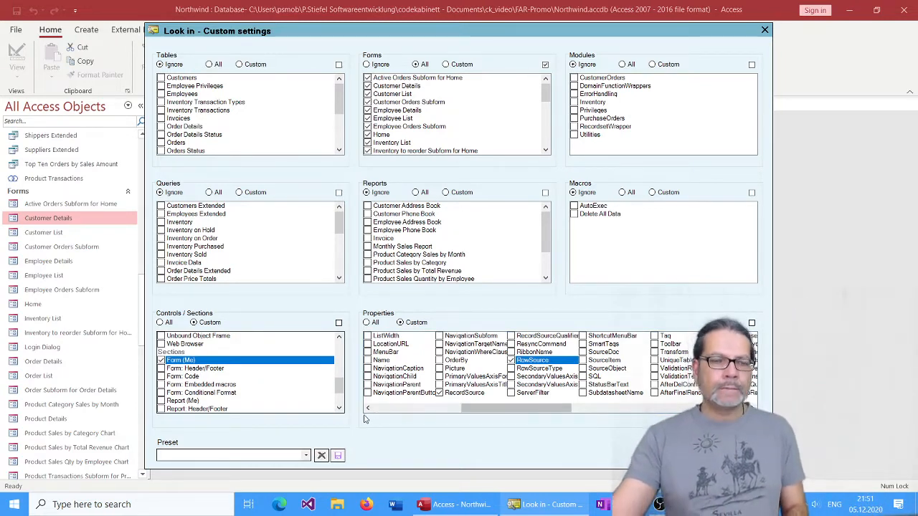
{"action": "left_click", "coordinate": [729, 456]}
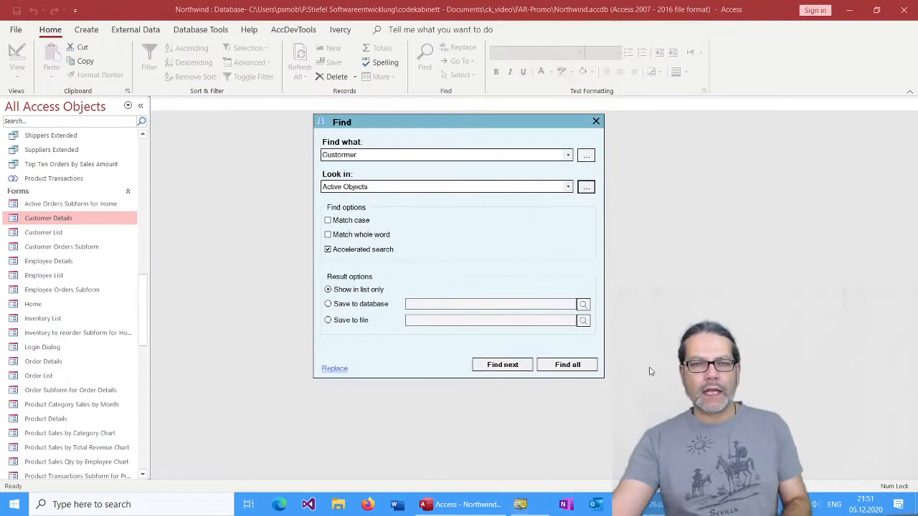
{"action": "left_click", "coordinate": [595, 119]}
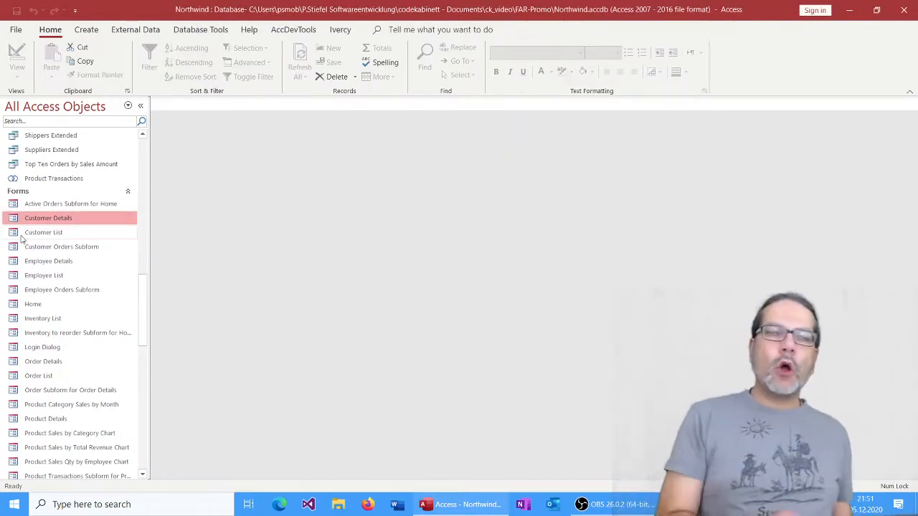
Reopen the Find tool and apply the Search Recordsource+Rowsource preset as the custom Look in scope
{"action": "left_click", "coordinate": [290, 31]}
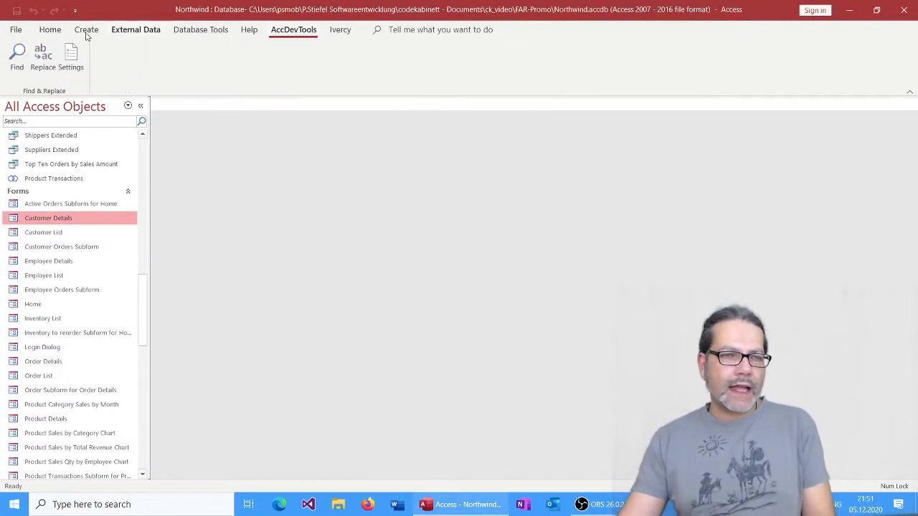
{"action": "left_click", "coordinate": [16, 57]}
{"action": "left_click", "coordinate": [586, 187]}
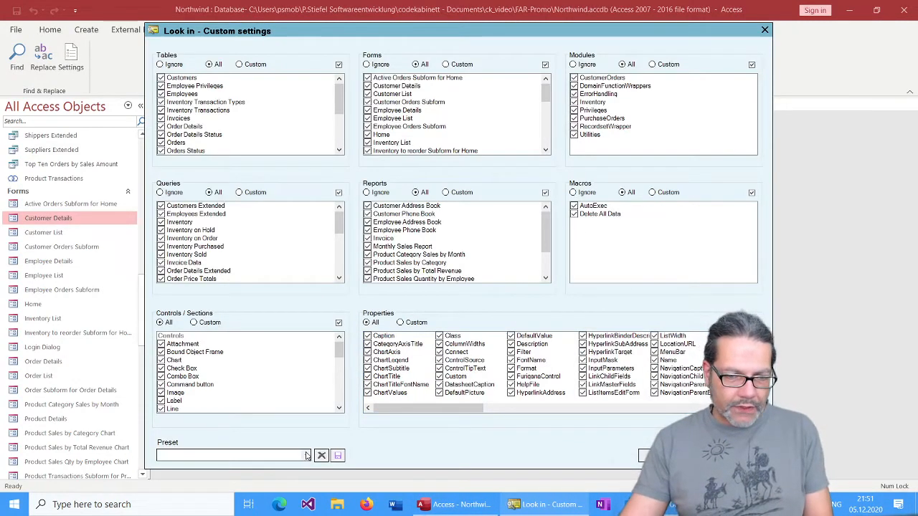
{"action": "left_click", "coordinate": [305, 456]}
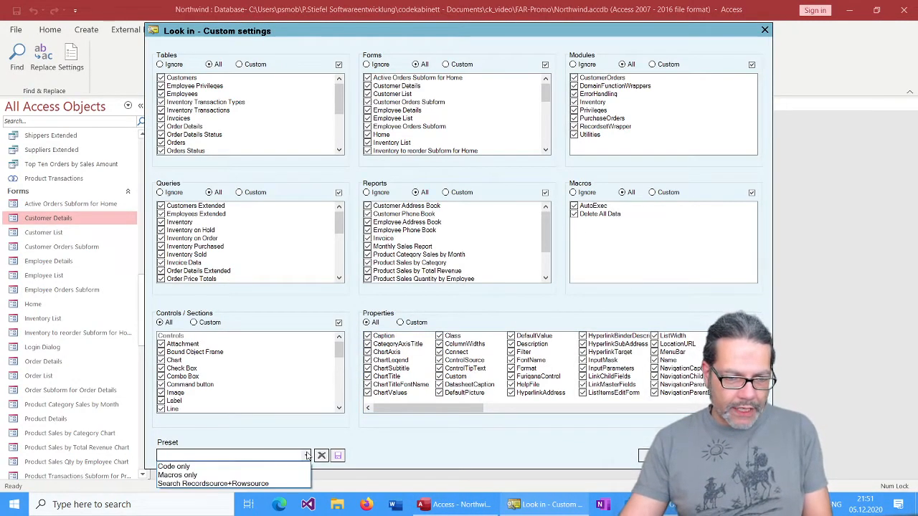
{"action": "left_click", "coordinate": [244, 484]}
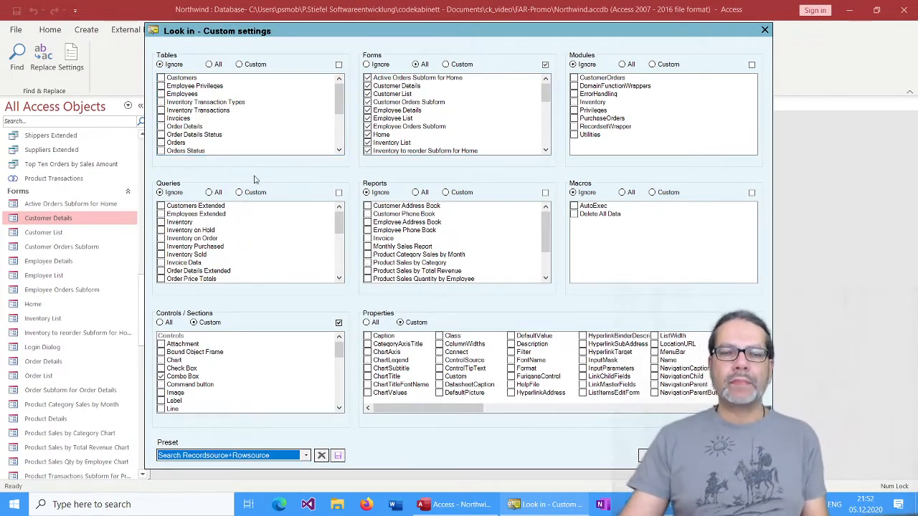
{"action": "left_click_drag", "start_coordinate": [412, 414], "coordinate": [502, 409]}
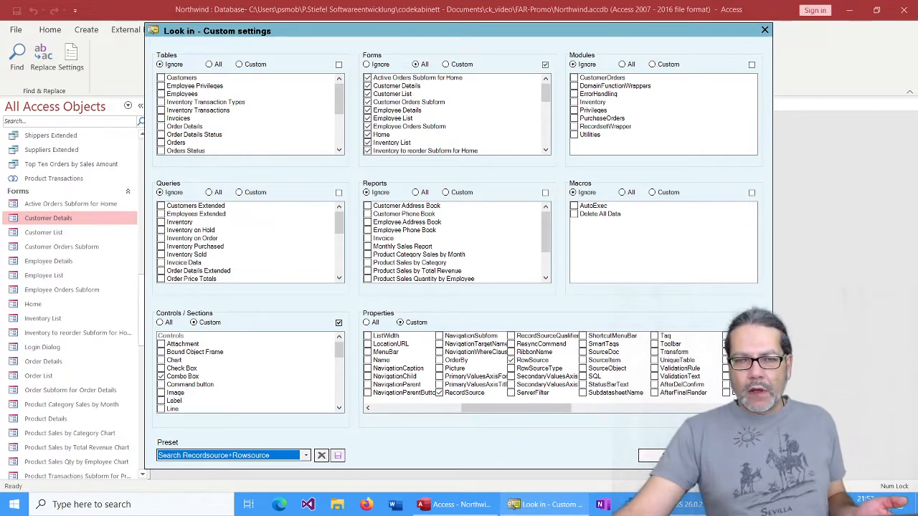
{"action": "left_click", "coordinate": [667, 455]}
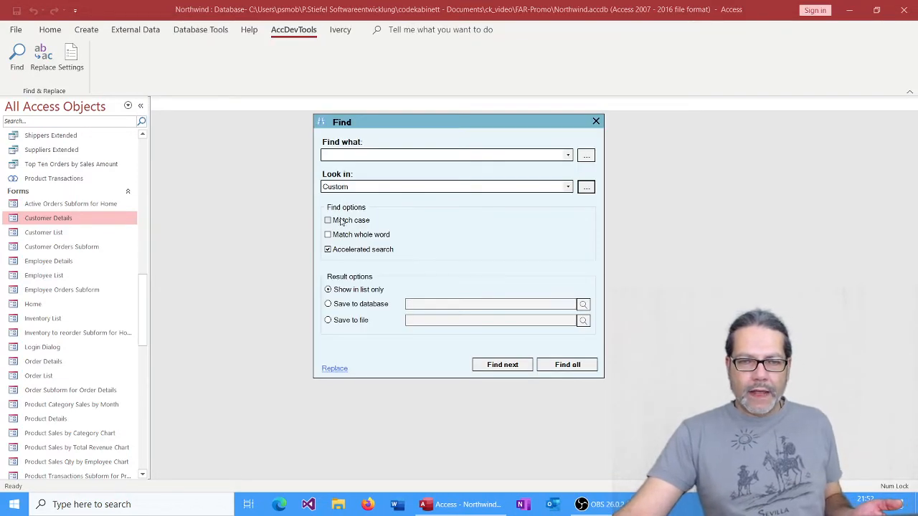
Find all matches for Customer in the custom scope with the Value column widened, and close the result list and Find dialog
{"action": "left_click", "coordinate": [347, 155]}
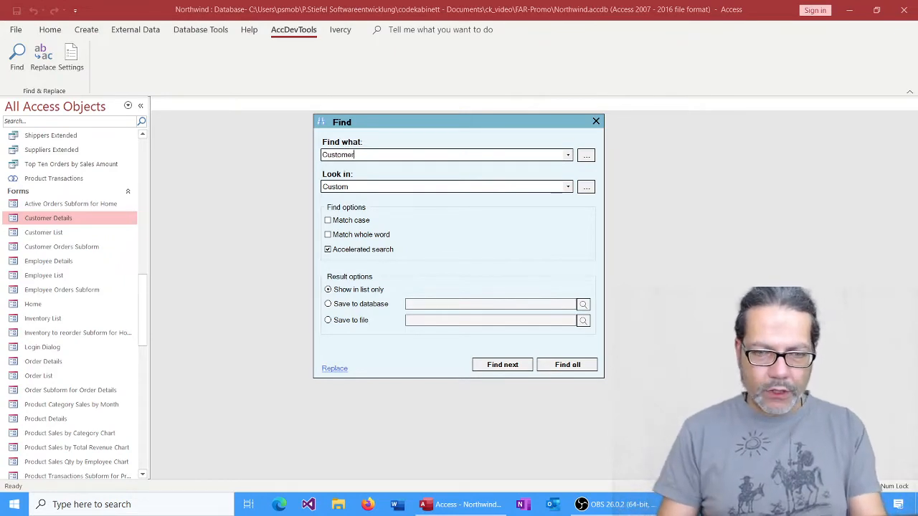
{"action": "left_click", "coordinate": [568, 364]}
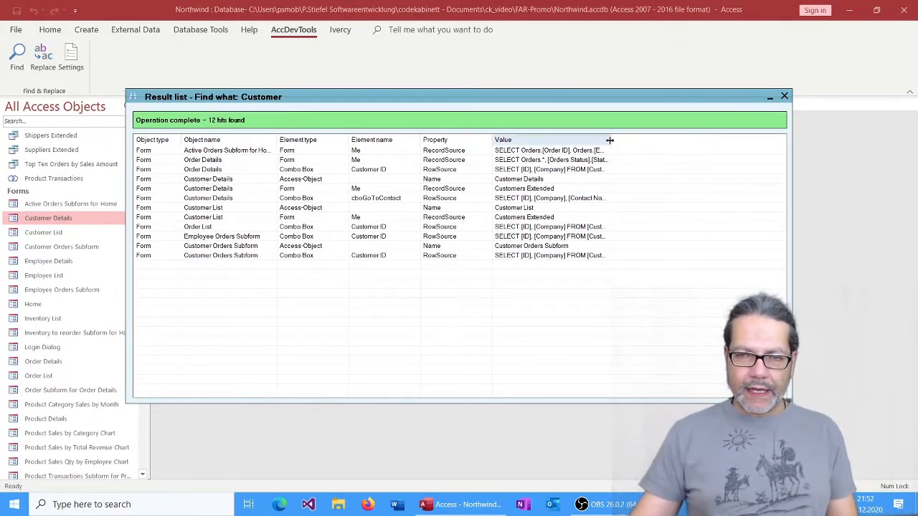
{"action": "left_click_drag", "start_coordinate": [609, 141], "coordinate": [776, 140]}
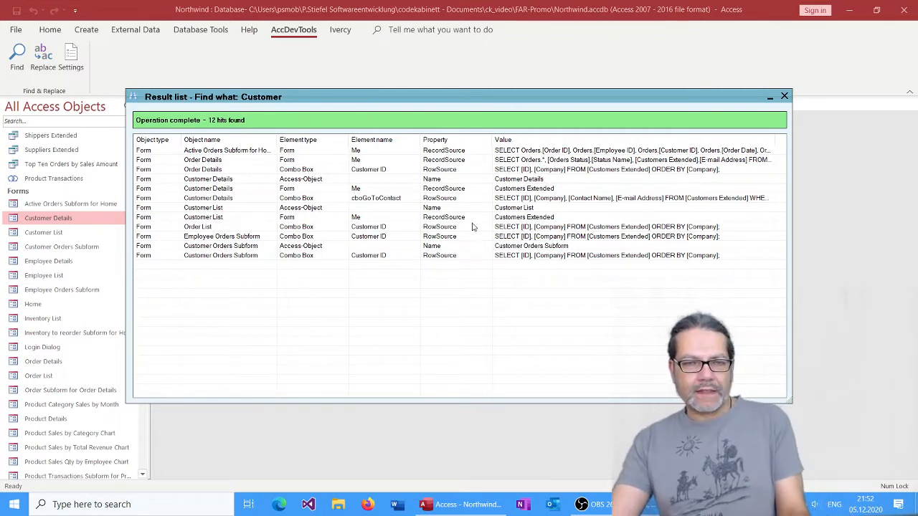
{"action": "left_click", "coordinate": [443, 183]}
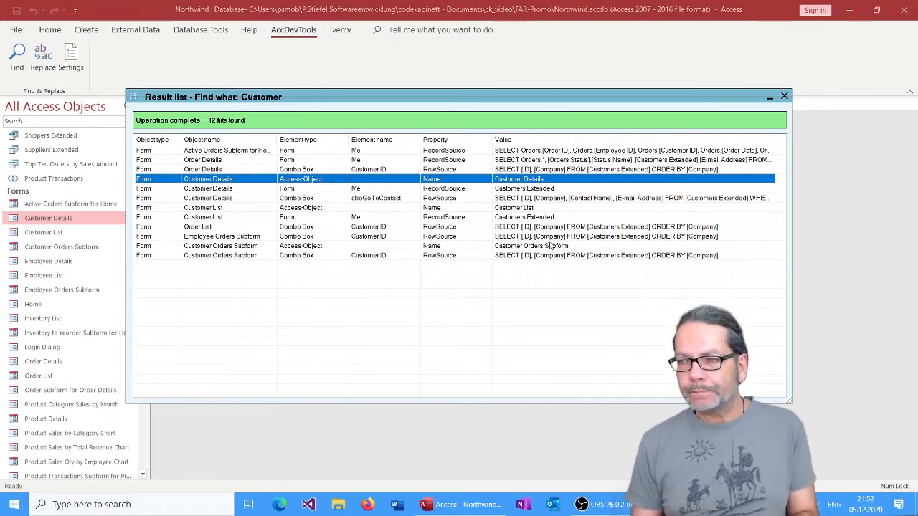
{"action": "left_click", "coordinate": [785, 96]}
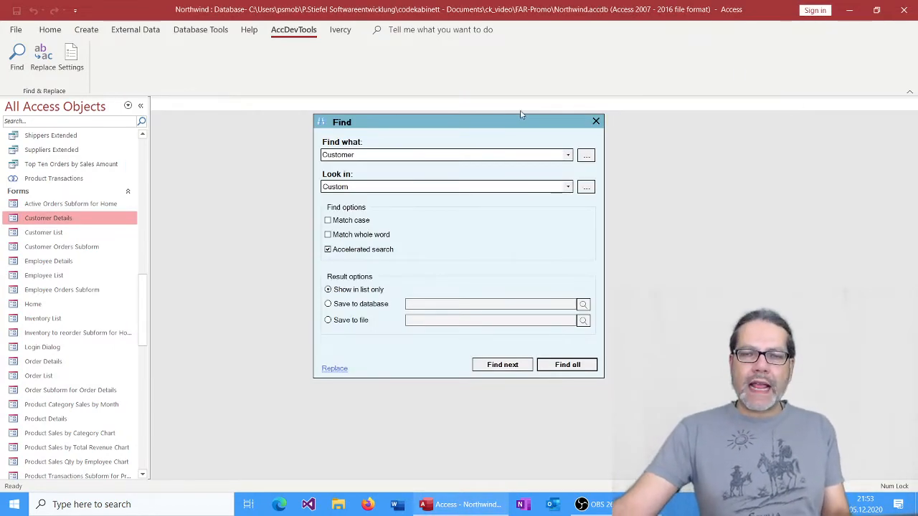
{"action": "left_click", "coordinate": [595, 121]}
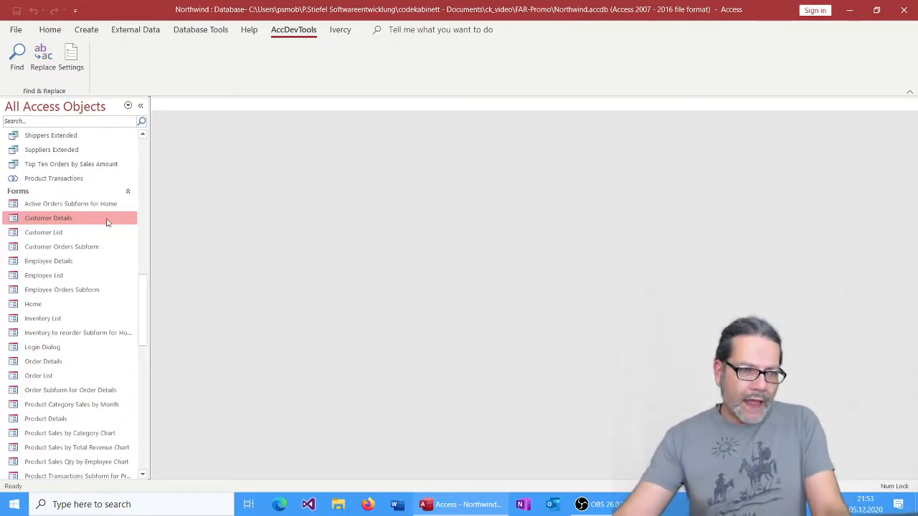
Open the Top Ten Orders by Sales Amount query in Design View
{"action": "scroll", "coordinate": [88, 215], "scroll_direction": "up", "scroll_amount": 2}
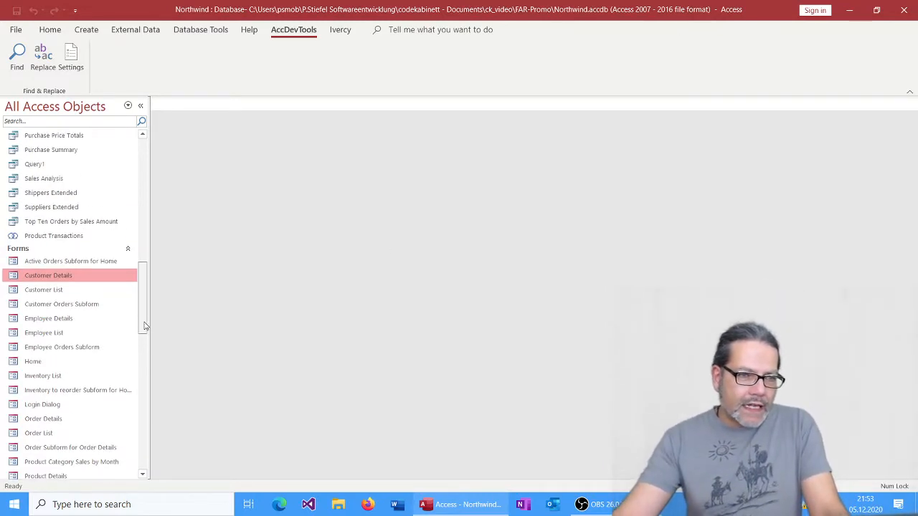
{"action": "left_click", "coordinate": [81, 223]}
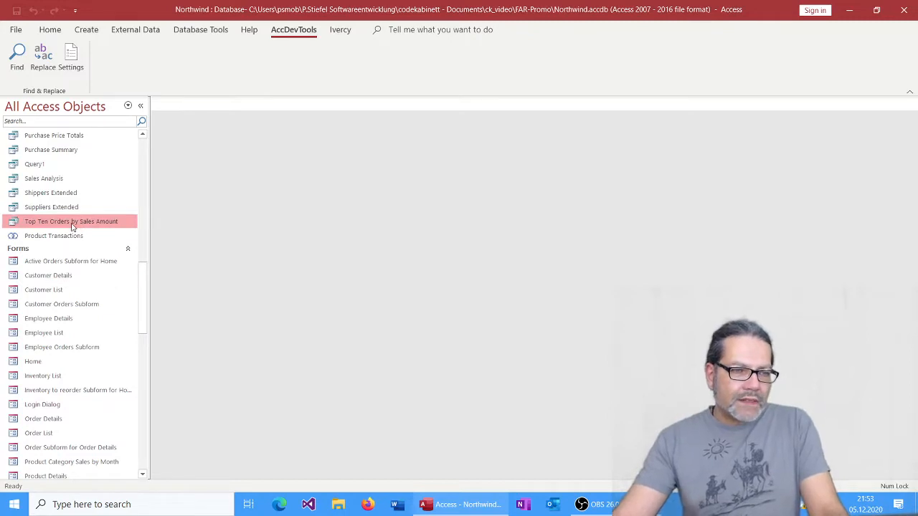
{"action": "right_click", "coordinate": [73, 225]}
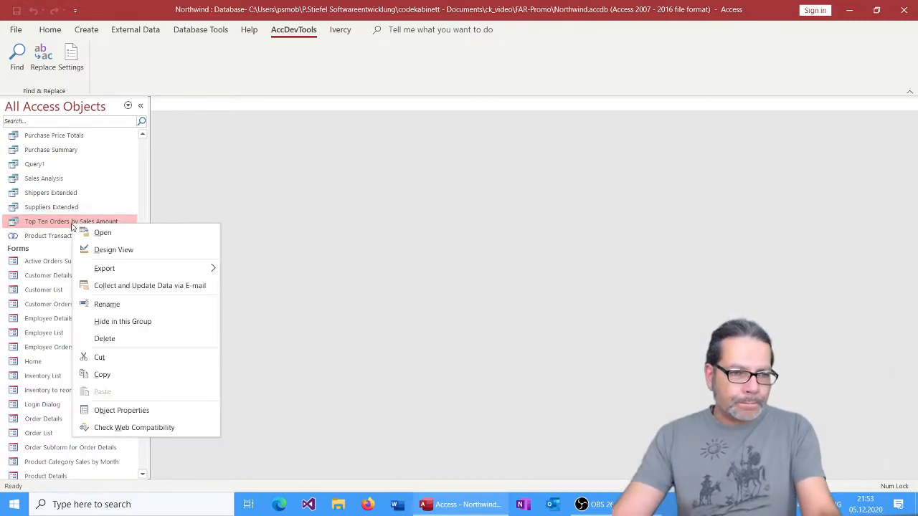
{"action": "left_click", "coordinate": [122, 251]}
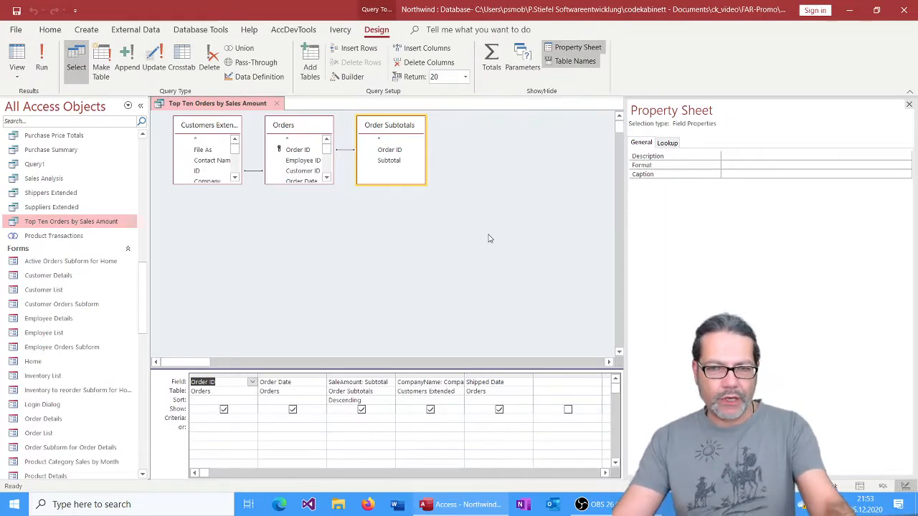
Show the properties of the whole query and set its Top Values property to 20
{"action": "left_click", "coordinate": [500, 238]}
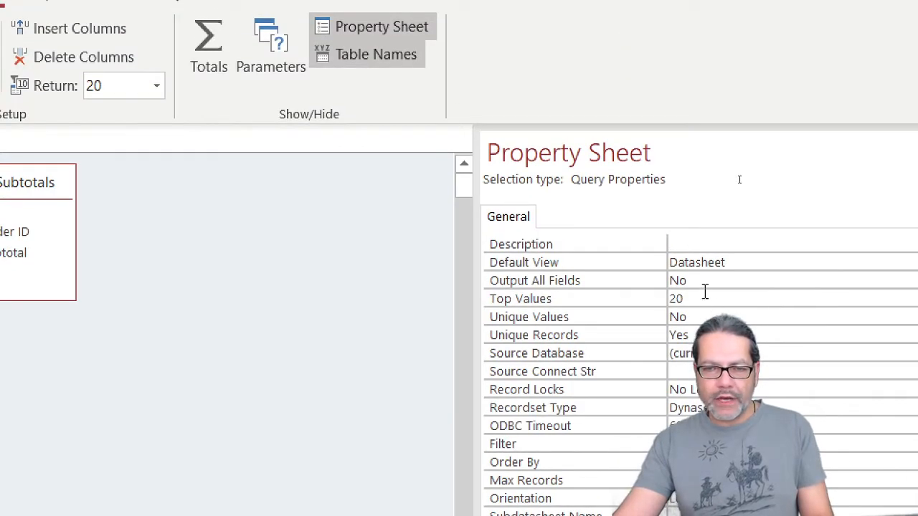
{"action": "left_click", "coordinate": [706, 293]}
{"action": "double_click", "coordinate": [707, 297]}
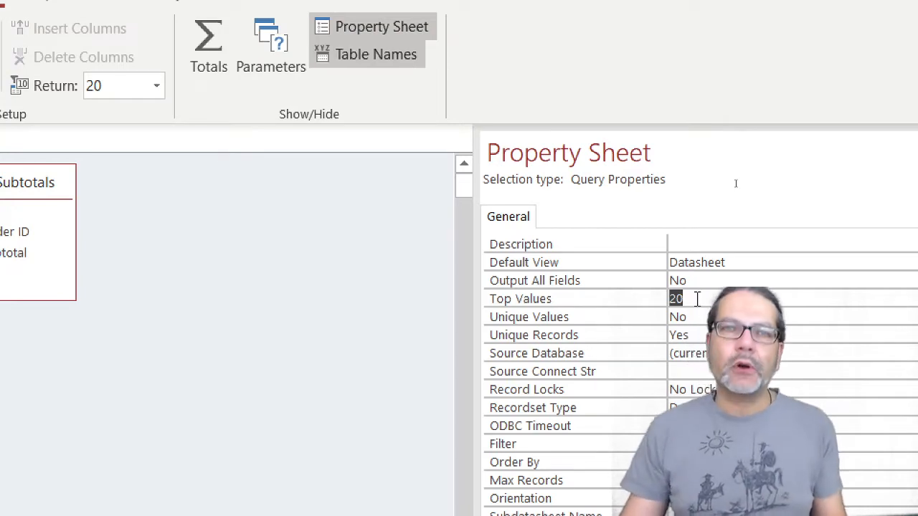
{"action": "left_click", "coordinate": [691, 301]}
{"action": "left_click_drag", "start_coordinate": [697, 299], "coordinate": [634, 291]}
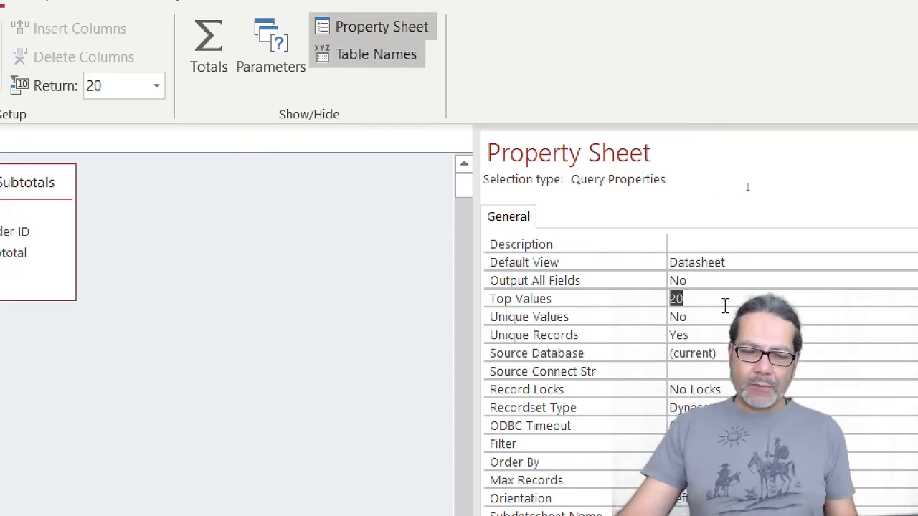
{"action": "type", "text": "30"}
{"action": "key", "text": "BackSpace"}
{"action": "key", "text": "BackSpace"}
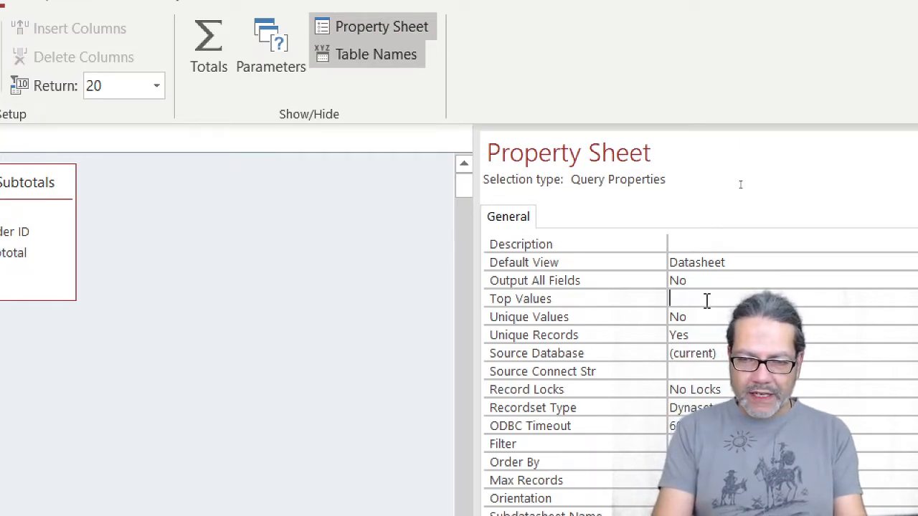
{"action": "type", "text": "20"}
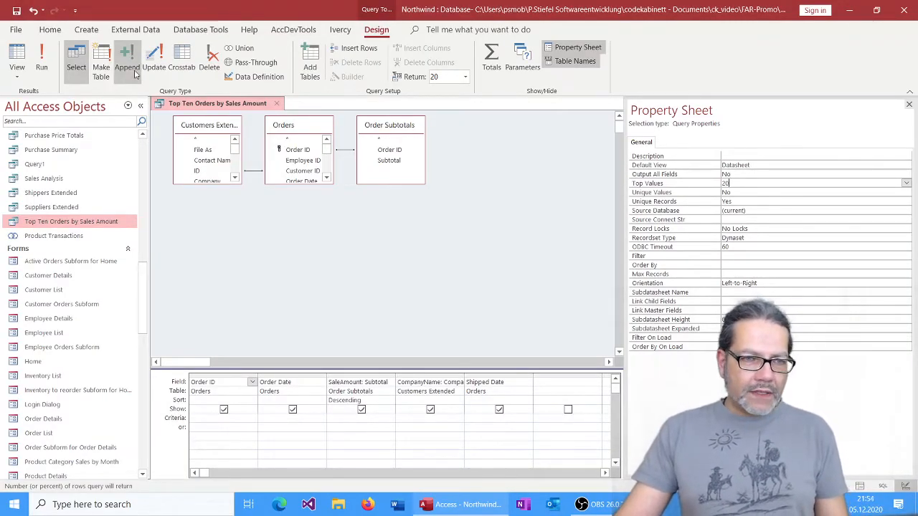
Run the Top Ten Orders by Sales Amount query to view its records, and close it
{"action": "left_click", "coordinate": [42, 65]}
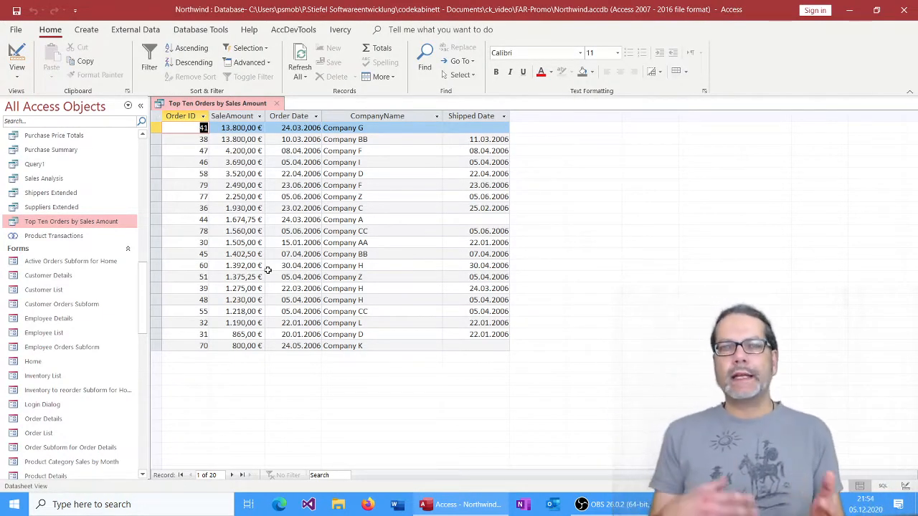
{"action": "left_click", "coordinate": [277, 108]}
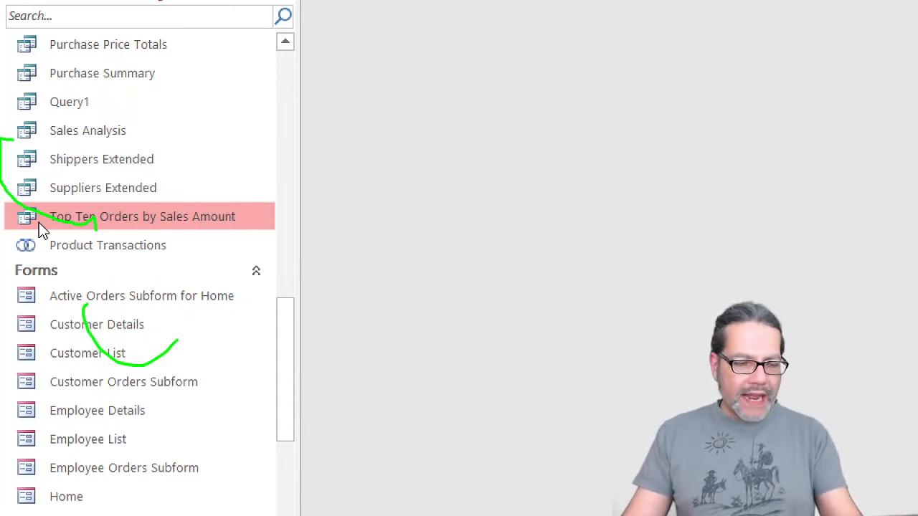
{"action": "key", "text": "Escape"}
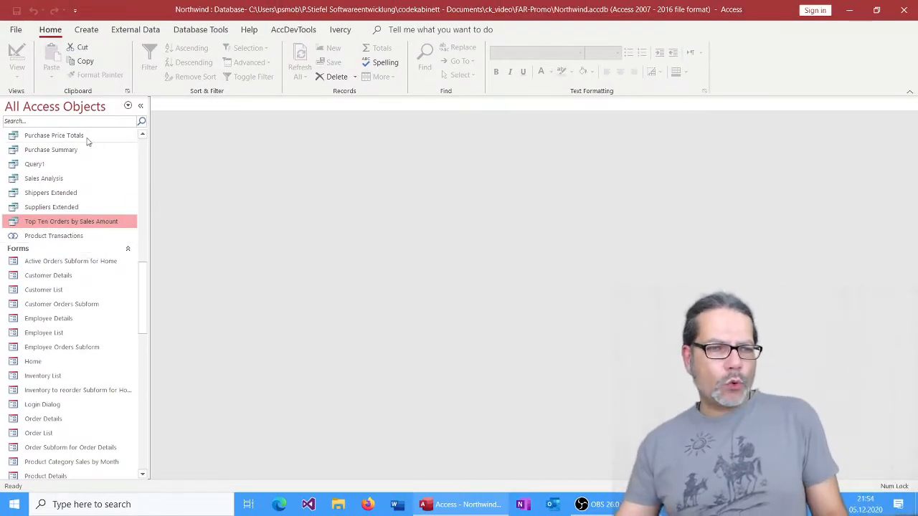
Open the AccDevTools Replace tool and set it to find Top Ten and replace it with Top Twenty
{"action": "left_click", "coordinate": [293, 32]}
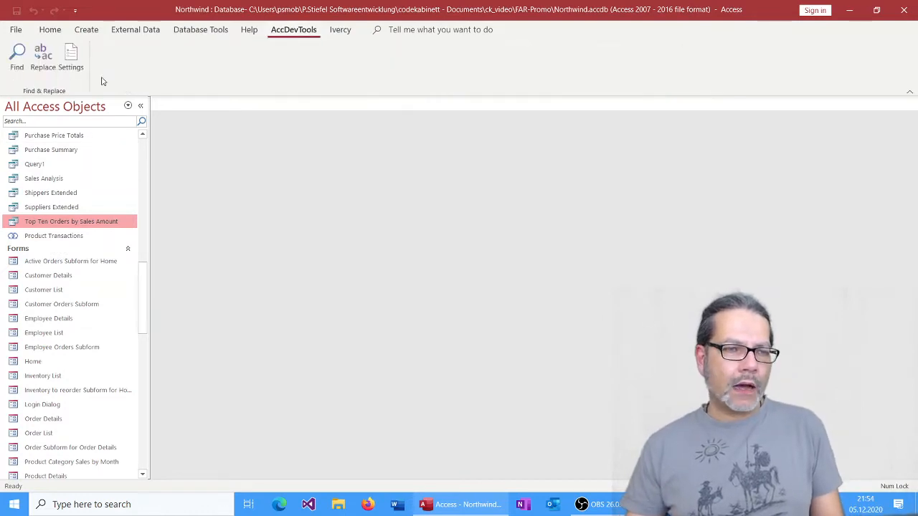
{"action": "left_click", "coordinate": [17, 58]}
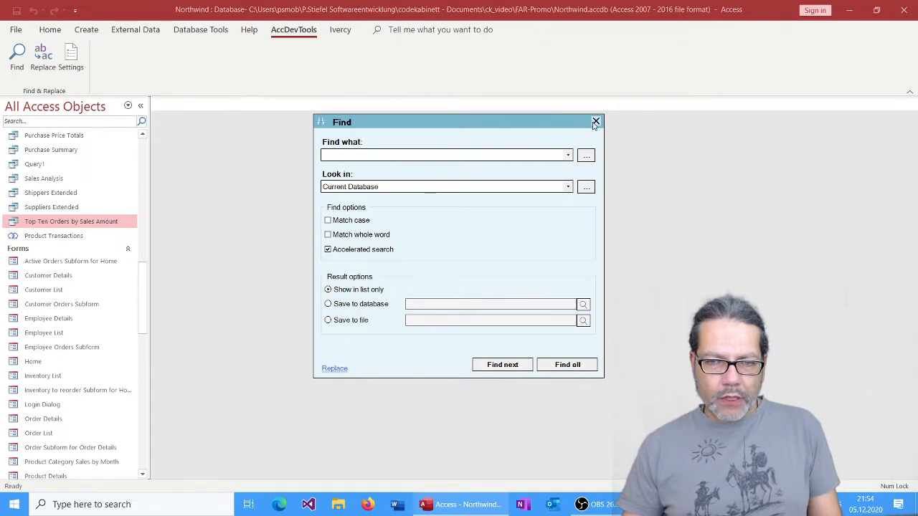
{"action": "left_click", "coordinate": [339, 369]}
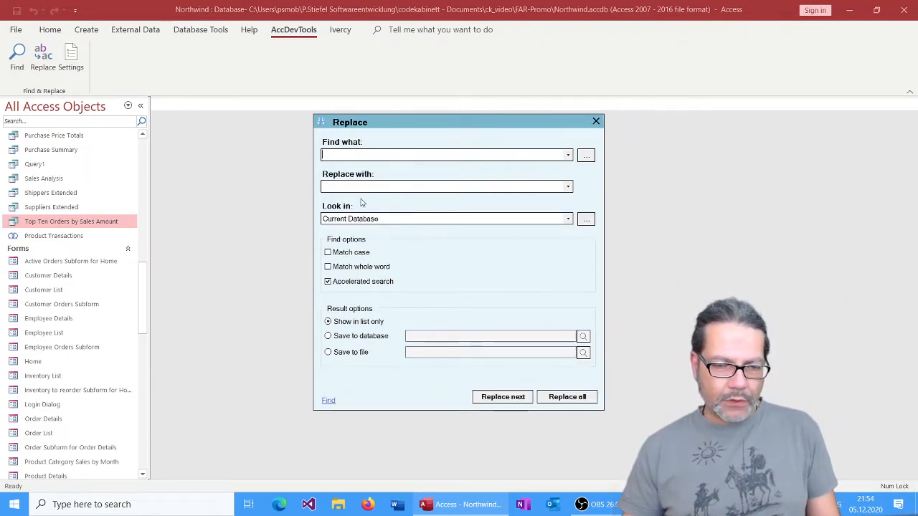
{"action": "left_click", "coordinate": [364, 157]}
{"action": "type", "text": "Top Ten"}
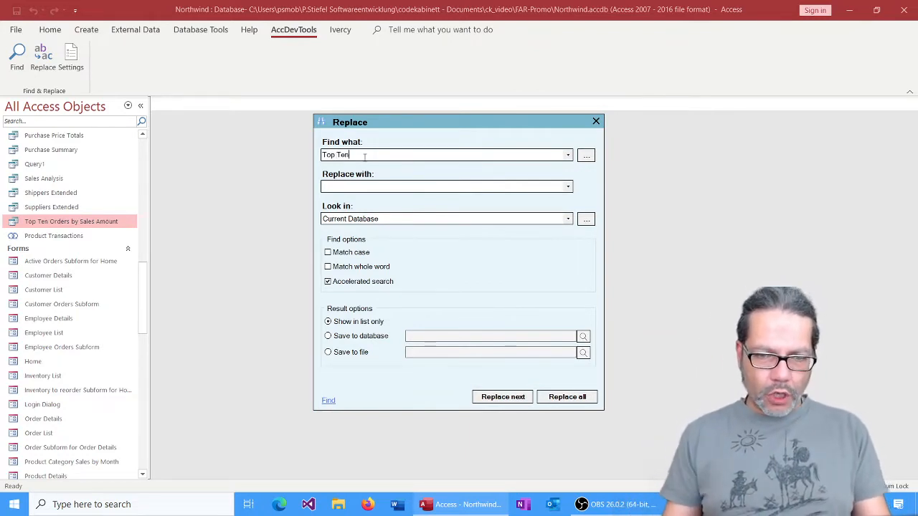
{"action": "left_click", "coordinate": [384, 185]}
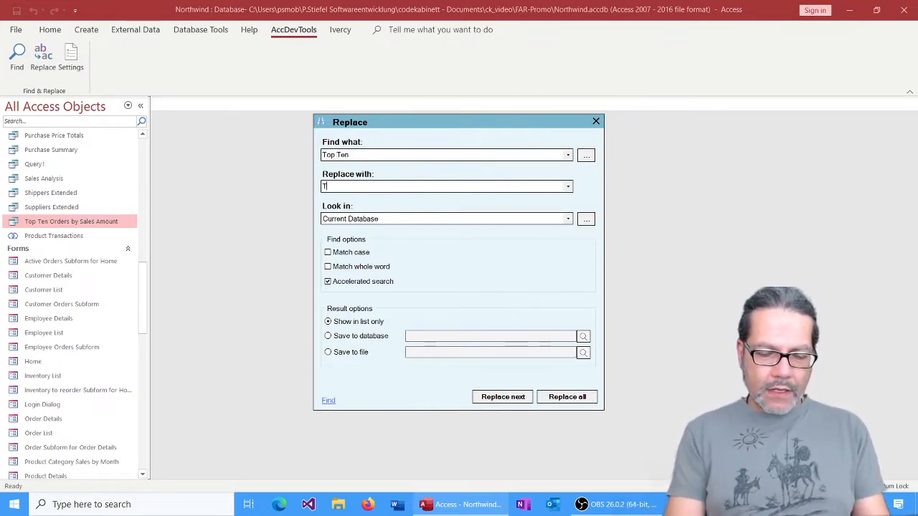
{"action": "type", "text": "Top Twen"}
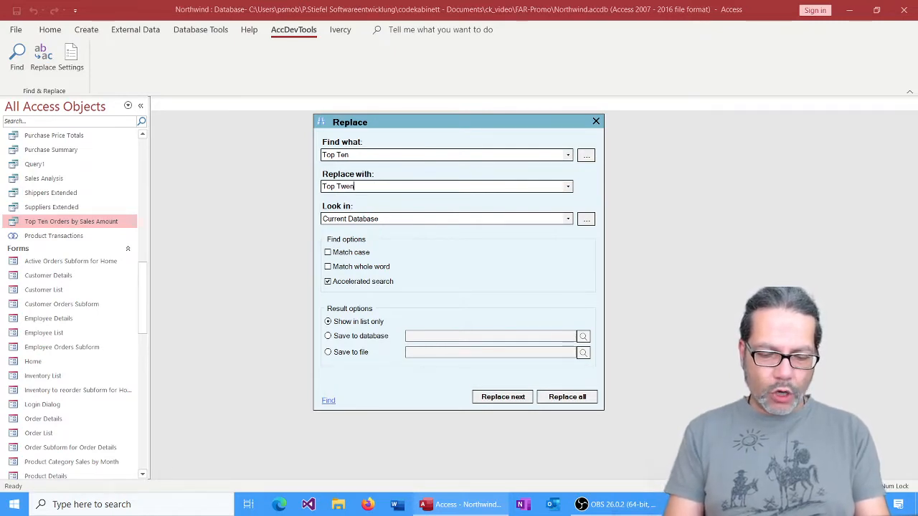
{"action": "type", "text": "ty"}
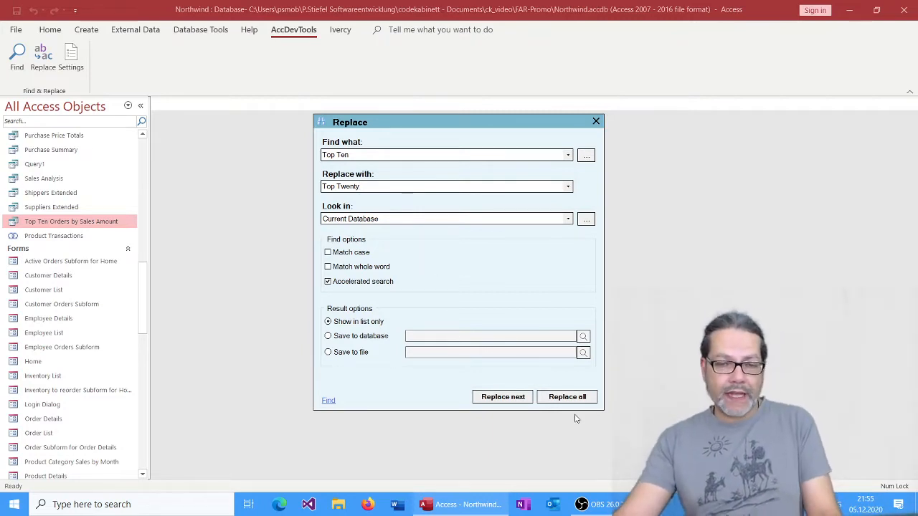
Switch to Find, list all occurrences of Top Ten in the current database, examine the hits and close the result list
{"action": "left_click", "coordinate": [329, 401]}
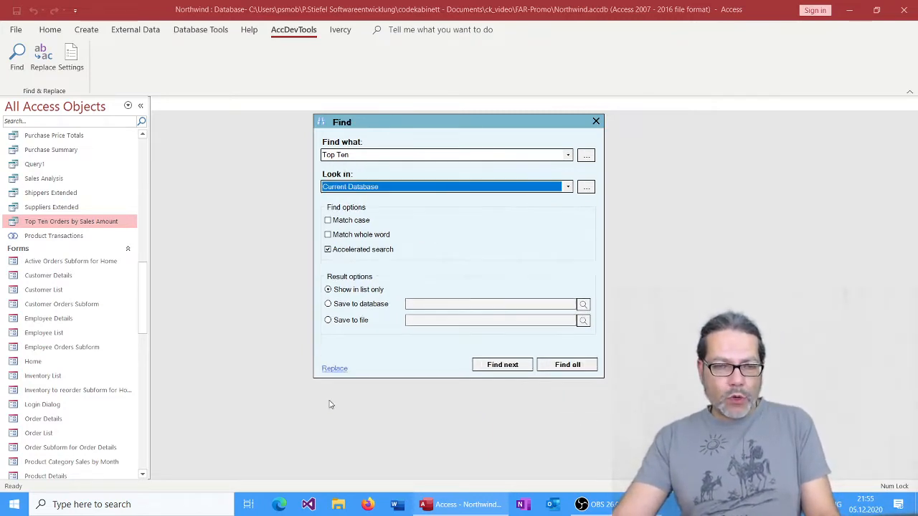
{"action": "left_click", "coordinate": [567, 365]}
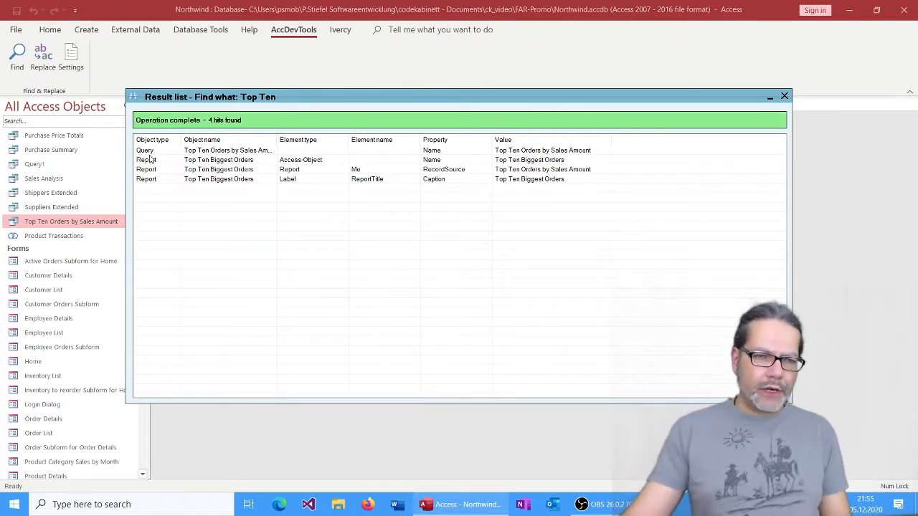
{"action": "left_click", "coordinate": [302, 180]}
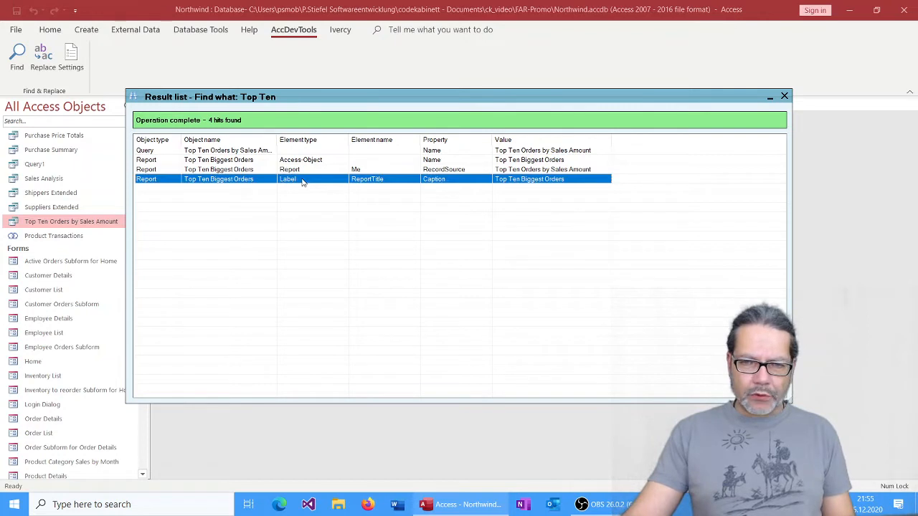
{"action": "left_click", "coordinate": [518, 172]}
{"action": "key", "text": "Up"}
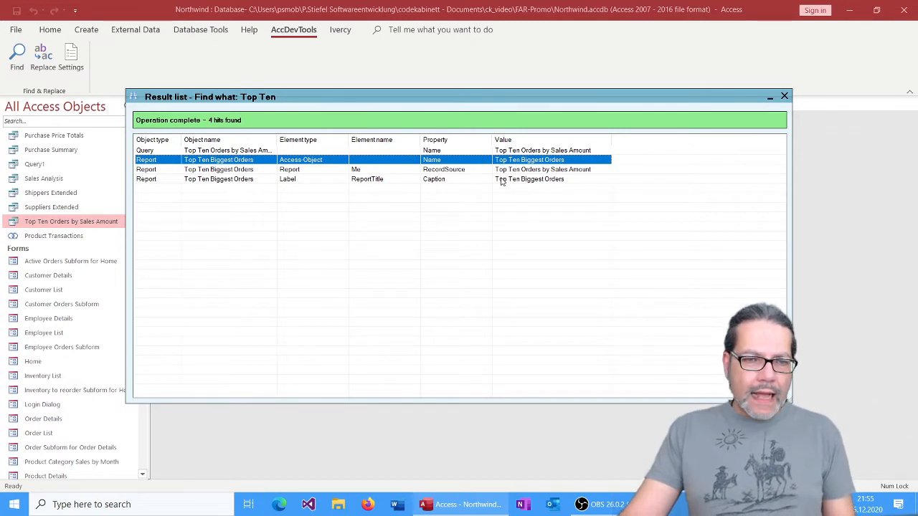
{"action": "left_click", "coordinate": [426, 179]}
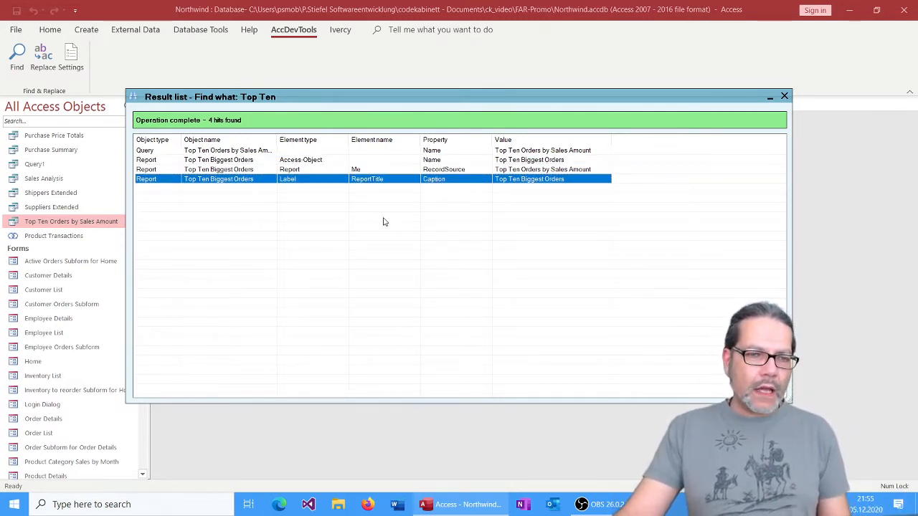
{"action": "left_click", "coordinate": [784, 96]}
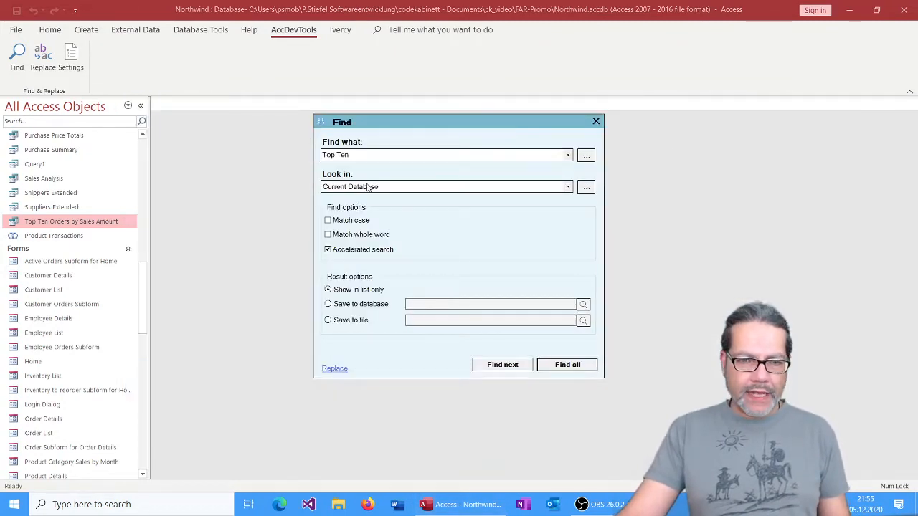
Replace all occurrences of Top Ten with Top Twenty in the current database, and close the result list and Replace dialog
{"action": "left_click", "coordinate": [335, 369]}
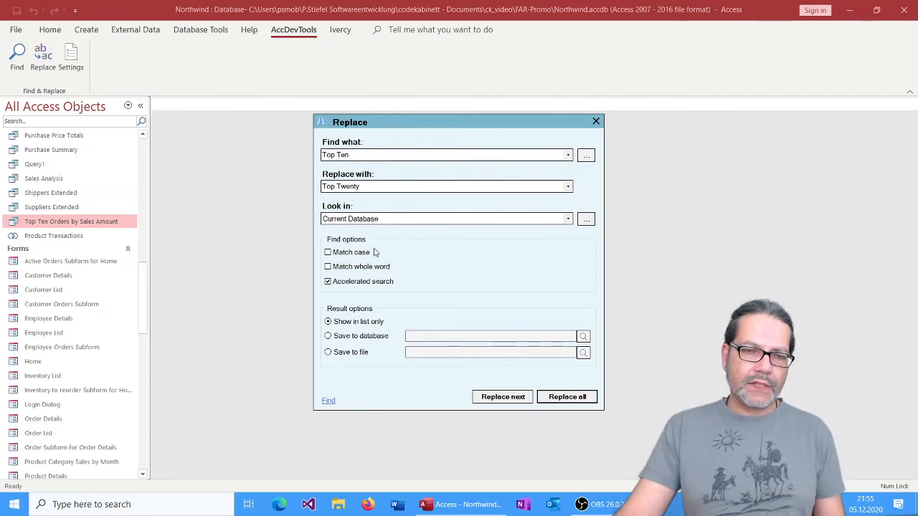
{"action": "left_click", "coordinate": [566, 398]}
{"action": "left_click", "coordinate": [511, 293]}
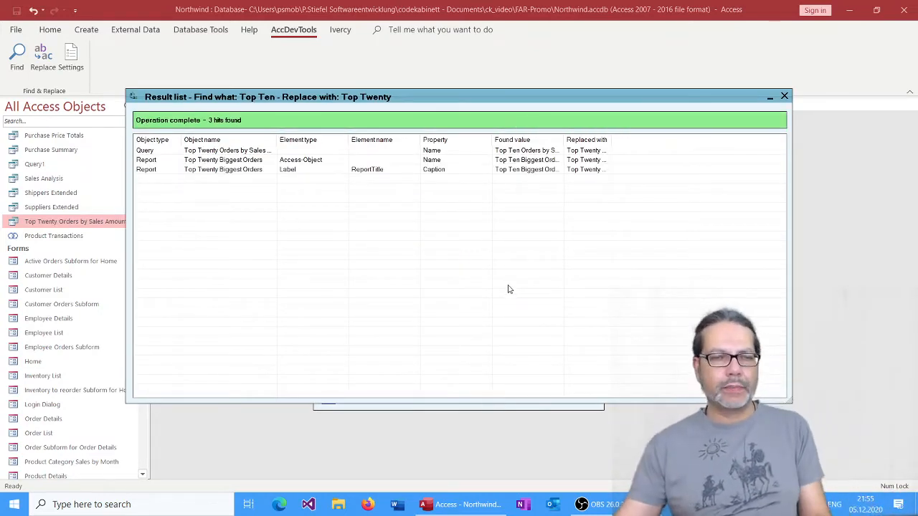
{"action": "left_click", "coordinate": [784, 96]}
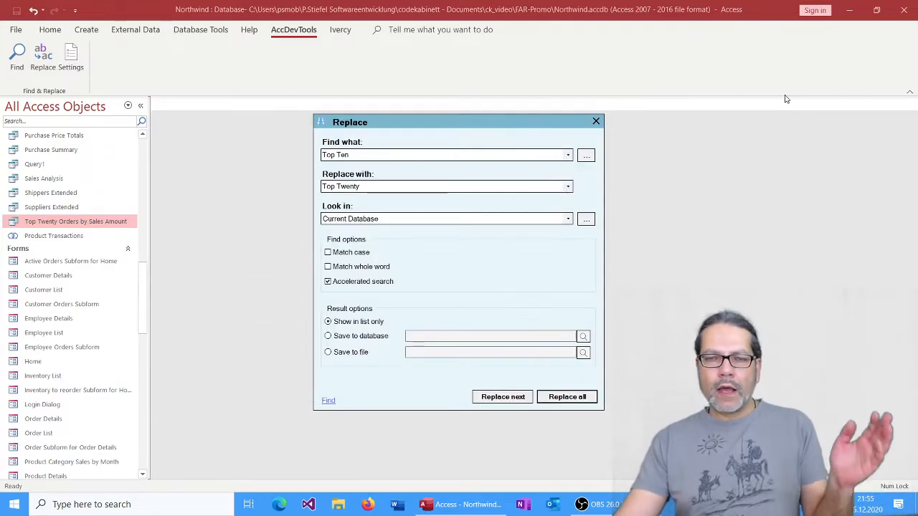
{"action": "left_click", "coordinate": [598, 122]}
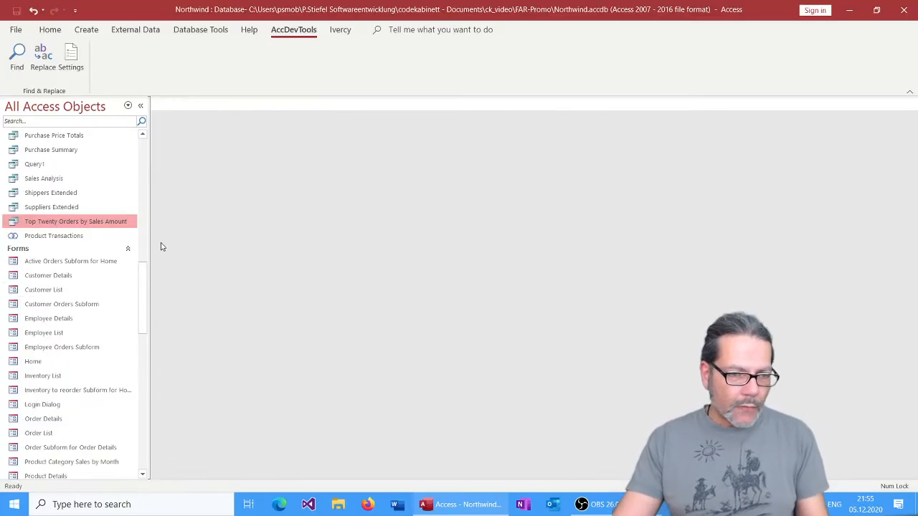
Open the Top Twenty Biggest Orders report to check its title and records, and close it
{"action": "left_click_drag", "start_coordinate": [143, 280], "coordinate": [145, 405]}
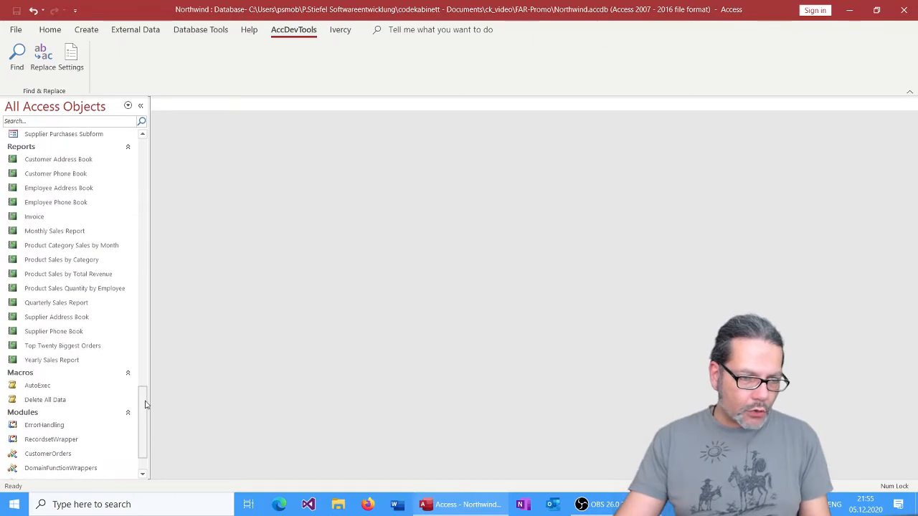
{"action": "left_click", "coordinate": [83, 347]}
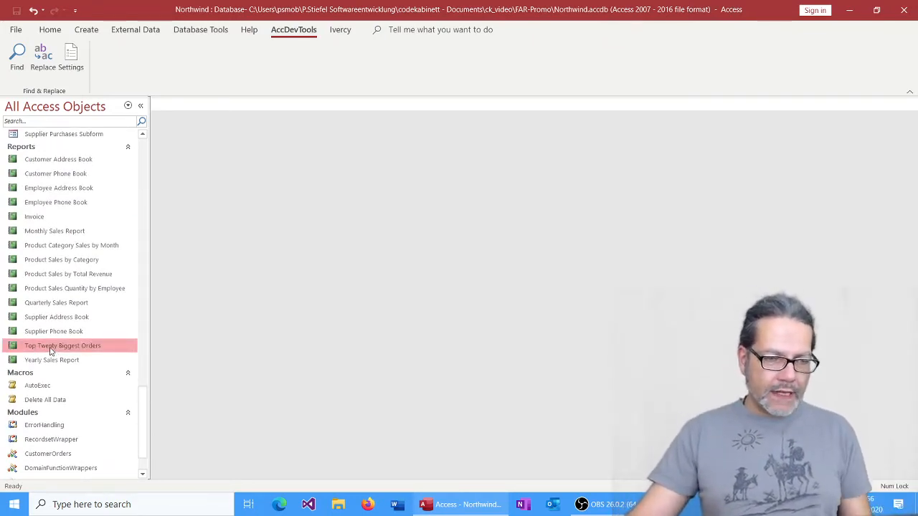
{"action": "double_click", "coordinate": [50, 349]}
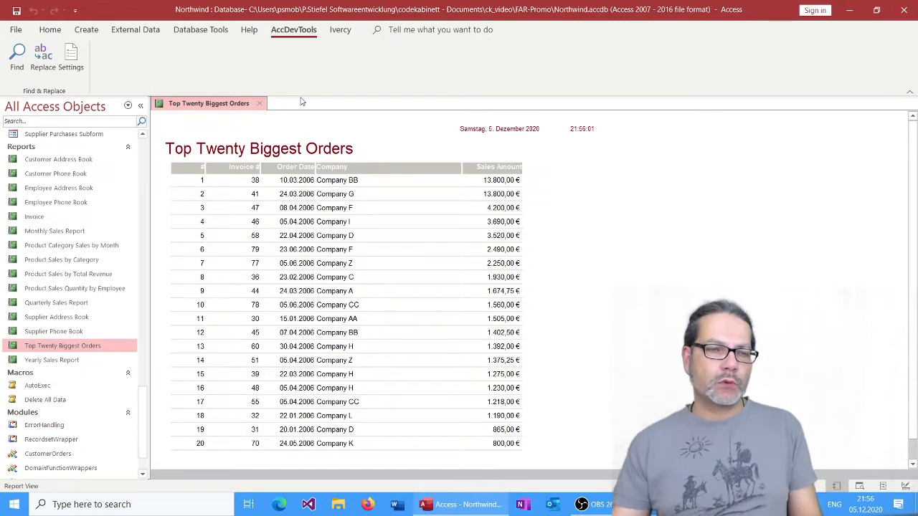
{"action": "left_click", "coordinate": [259, 104]}
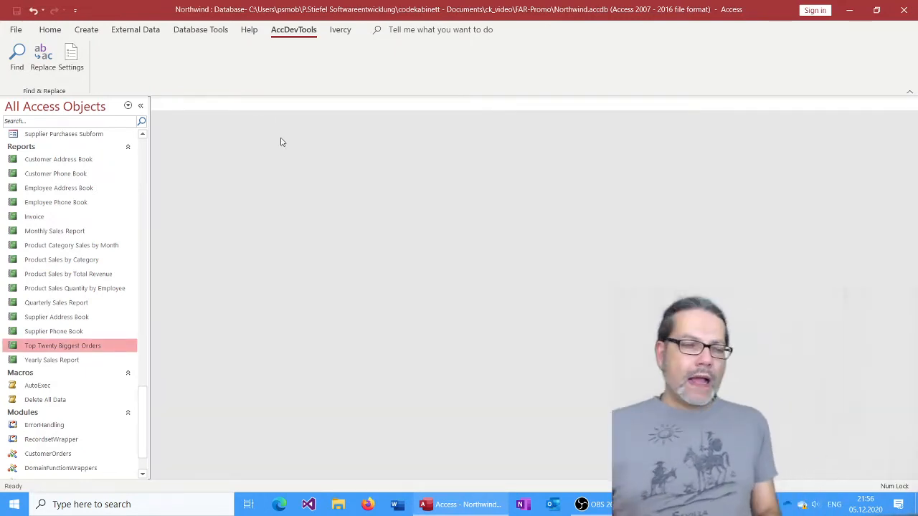
Open the Customers table in Design View
{"action": "left_click_drag", "start_coordinate": [141, 436], "coordinate": [171, 28]}
{"action": "left_click", "coordinate": [59, 147]}
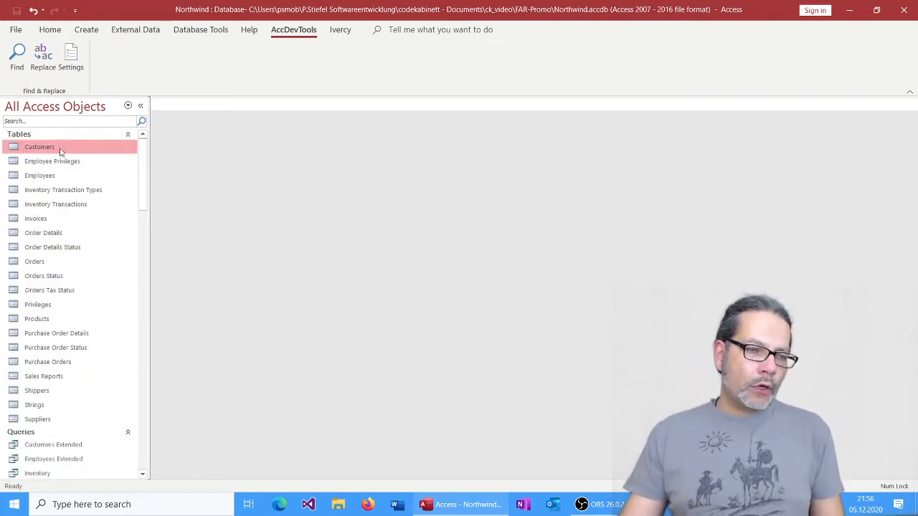
{"action": "right_click", "coordinate": [58, 148]}
{"action": "left_click", "coordinate": [79, 173]}
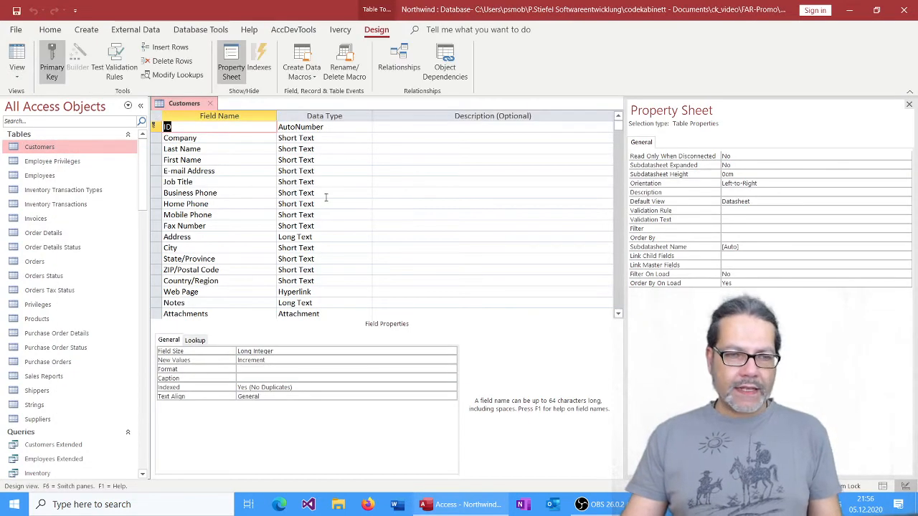
Try renaming the Notes field of the Customers table to InternalNotes, and close the table without saving the design changes
{"action": "left_click_drag", "start_coordinate": [224, 305], "coordinate": [143, 309]}
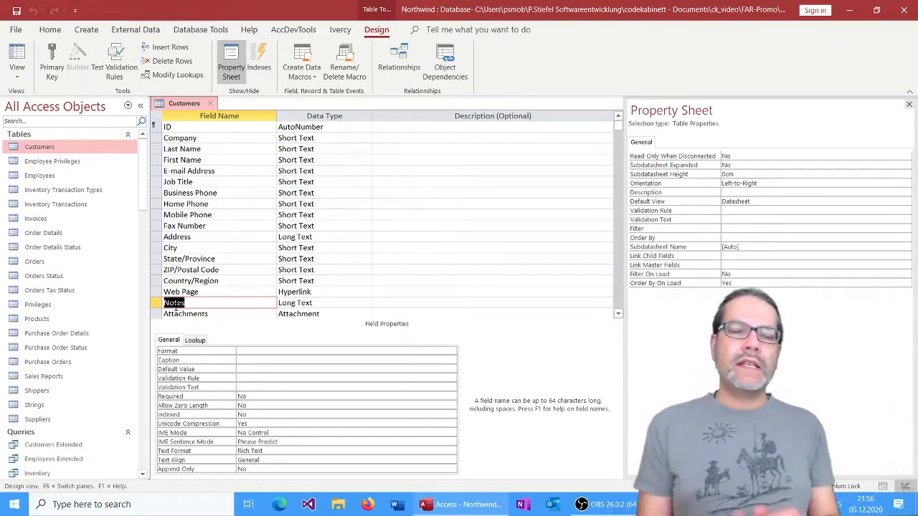
{"action": "left_click", "coordinate": [196, 303]}
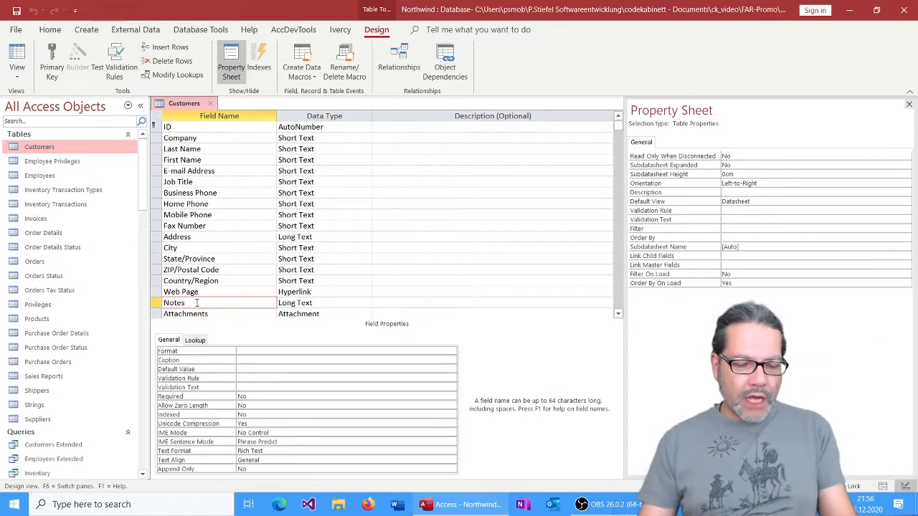
{"action": "type", "text": "Internal"}
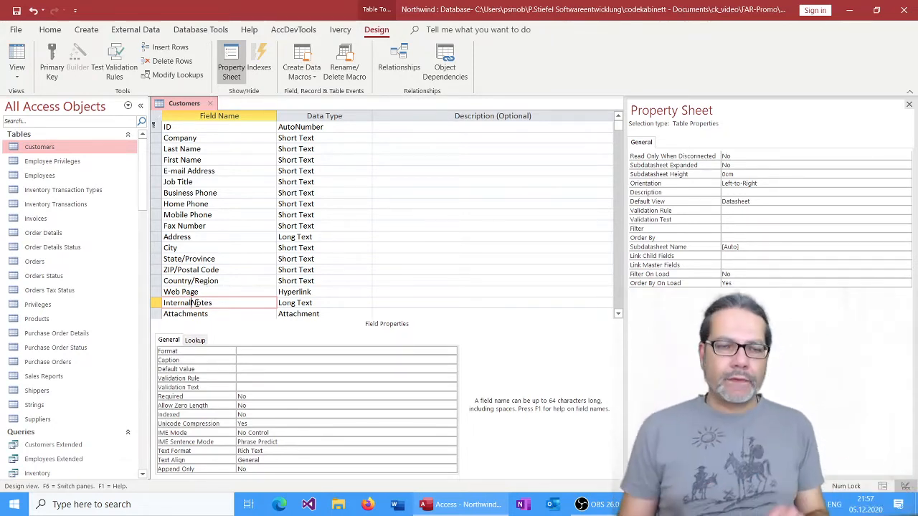
{"action": "left_click", "coordinate": [211, 105]}
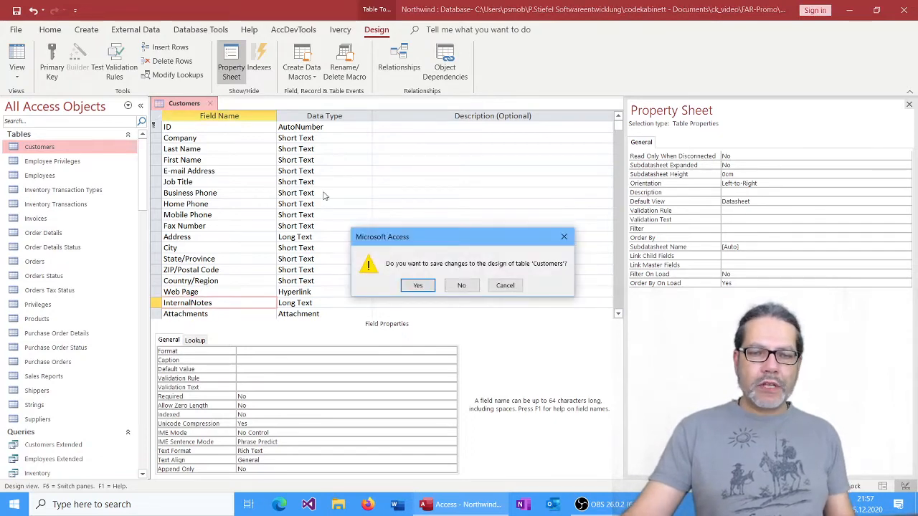
{"action": "left_click", "coordinate": [461, 286]}
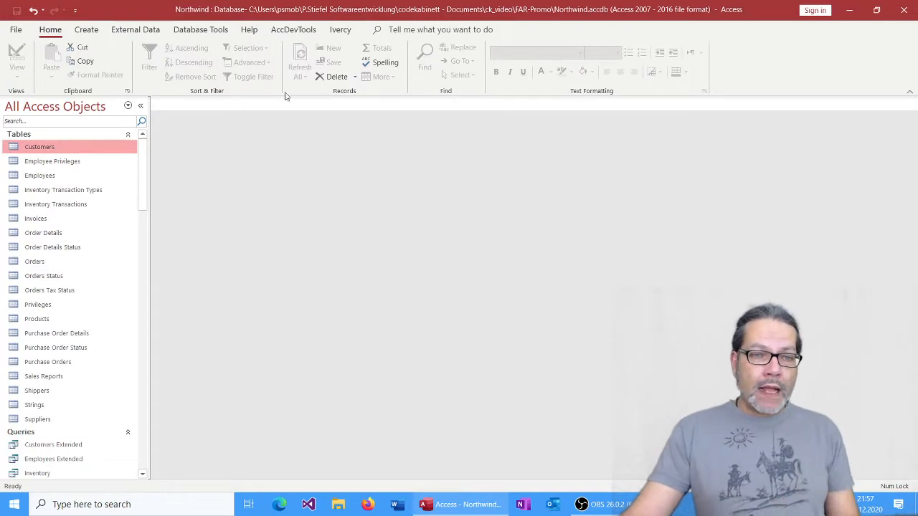
Find all occurrences of Notes in the current database, and enlarge the result list to show more rows
{"action": "left_click", "coordinate": [288, 31]}
{"action": "left_click", "coordinate": [16, 58]}
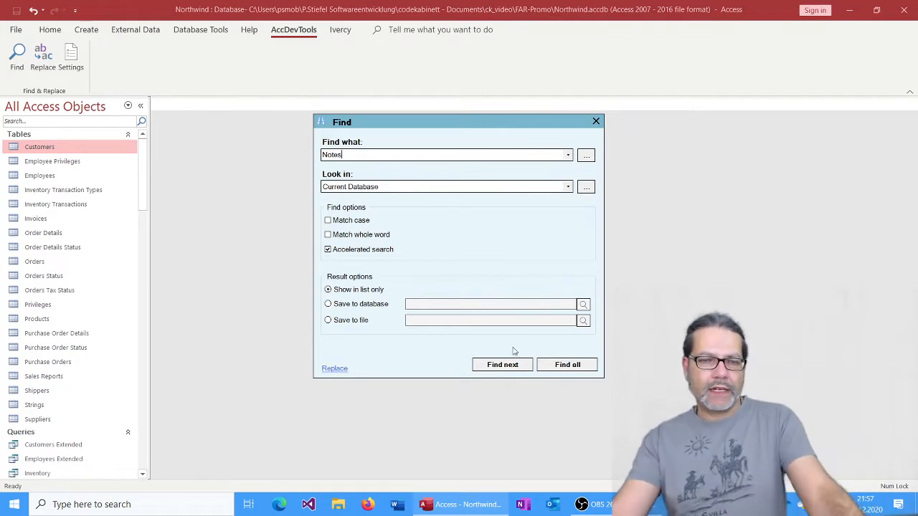
{"action": "left_click", "coordinate": [572, 367]}
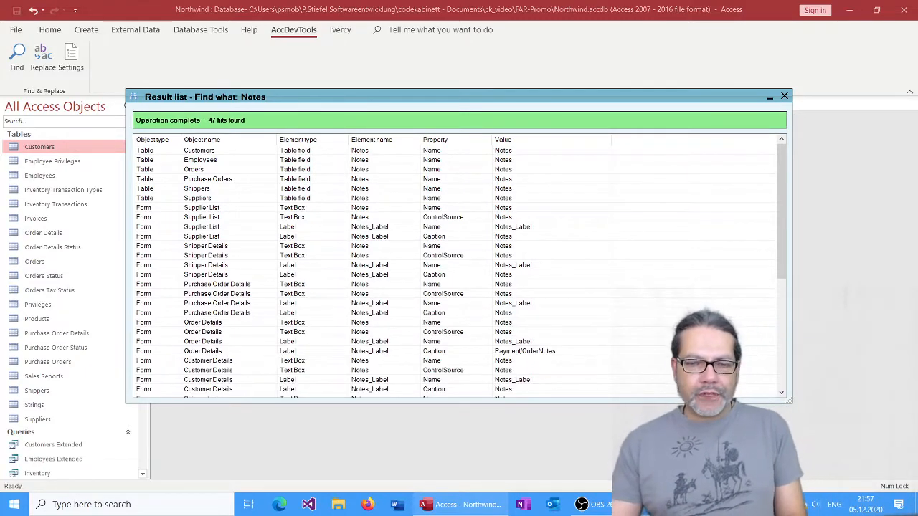
{"action": "left_click_drag", "start_coordinate": [770, 407], "coordinate": [764, 469]}
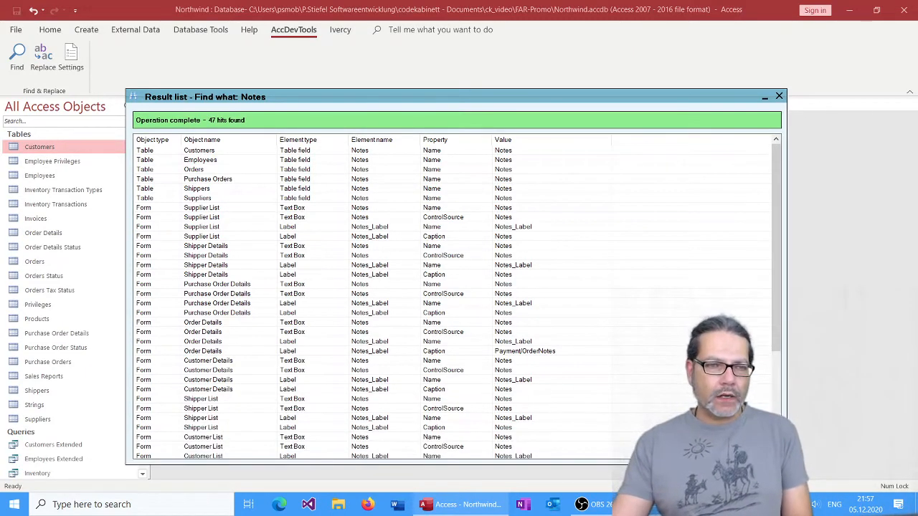
Examine the Notes hits to see which tables, forms and modules use the name and which belong to customers
{"action": "left_click", "coordinate": [208, 153]}
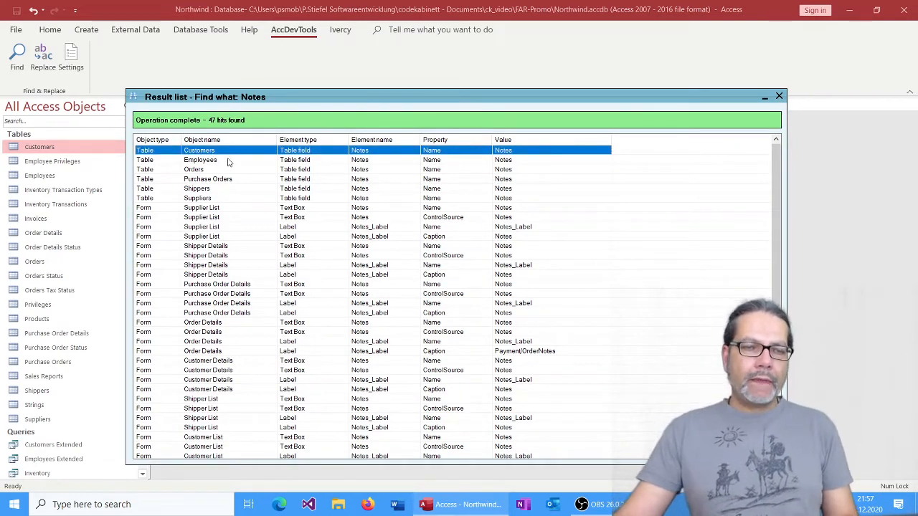
{"action": "left_click", "coordinate": [229, 161]}
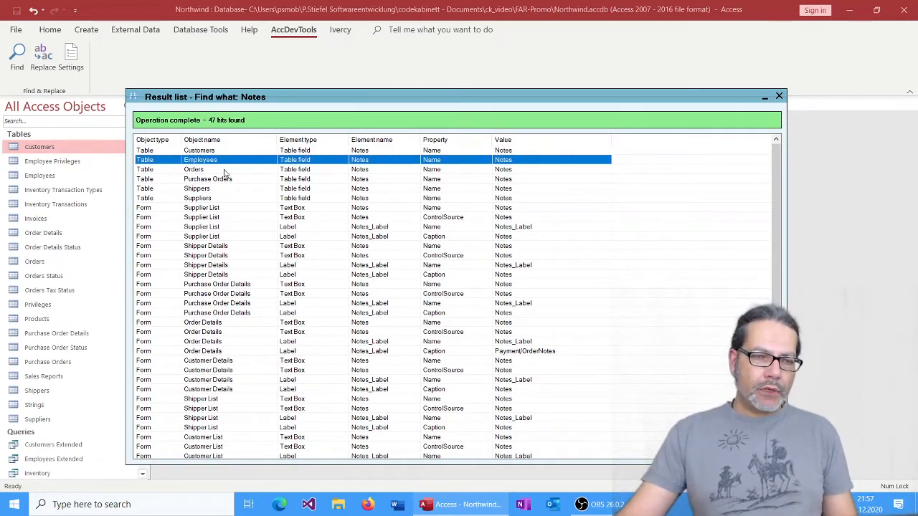
{"action": "left_click", "coordinate": [224, 170]}
{"action": "left_click", "coordinate": [224, 180]}
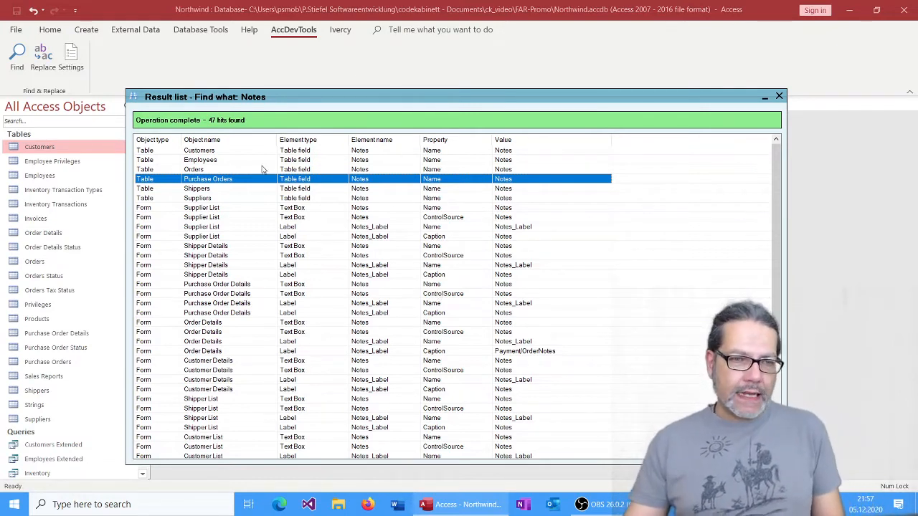
{"action": "scroll", "coordinate": [276, 257], "scroll_direction": "down", "scroll_amount": 5}
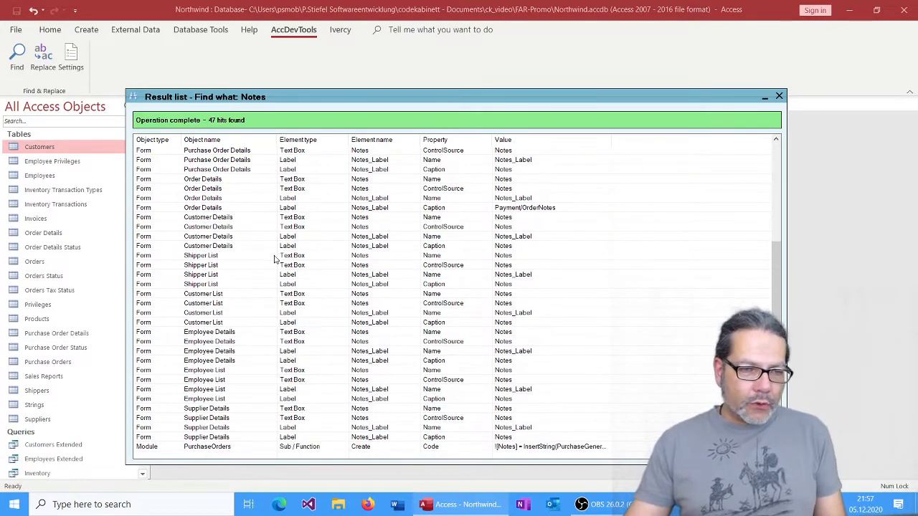
{"action": "left_click", "coordinate": [232, 313]}
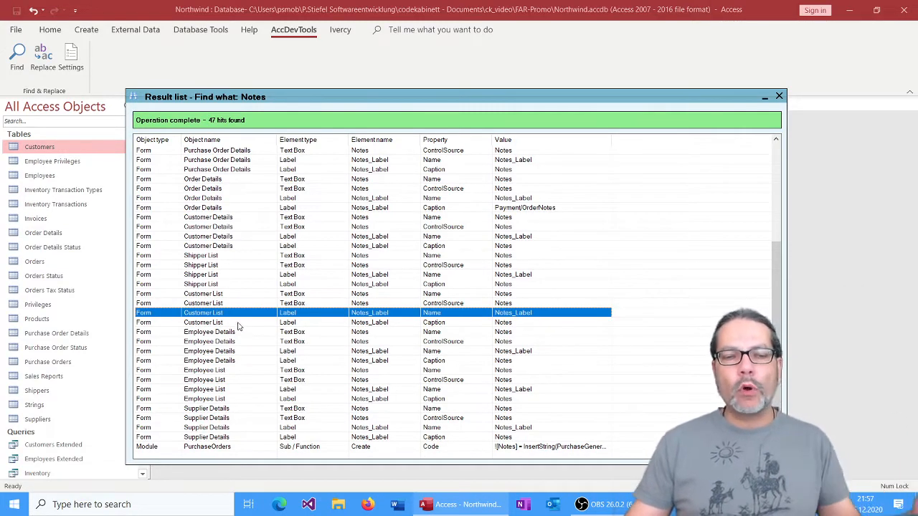
{"action": "left_click", "coordinate": [231, 236]}
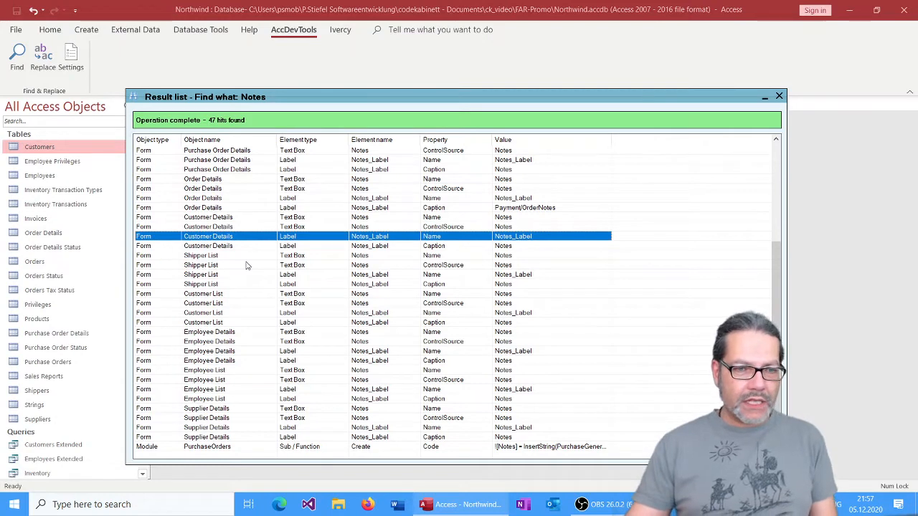
{"action": "scroll", "coordinate": [246, 265], "scroll_direction": "up", "scroll_amount": 3}
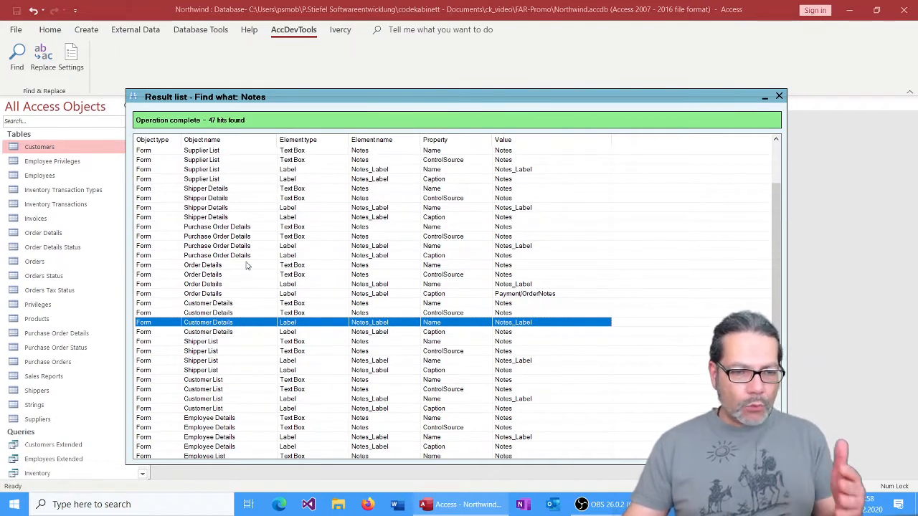
{"action": "scroll", "coordinate": [246, 266], "scroll_direction": "up", "scroll_amount": 2}
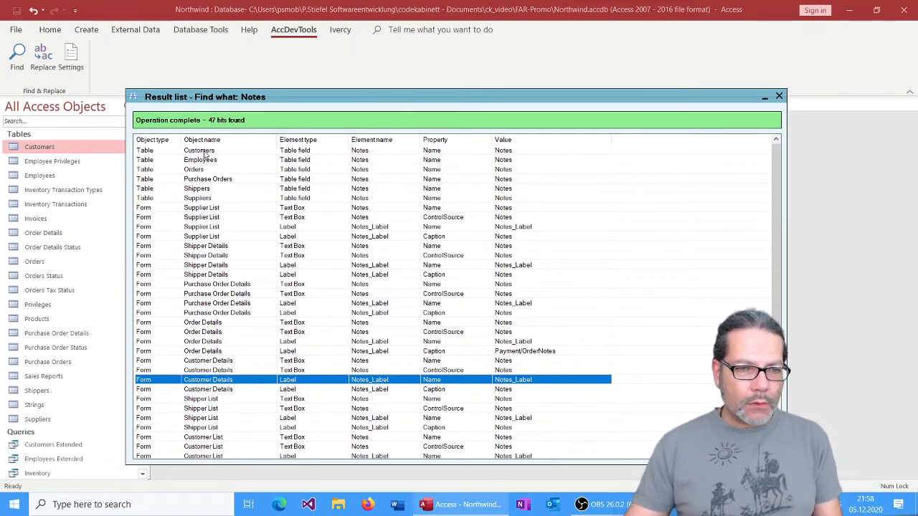
Filter the result list to hits whose object name contains Customer
{"action": "left_click", "coordinate": [205, 152]}
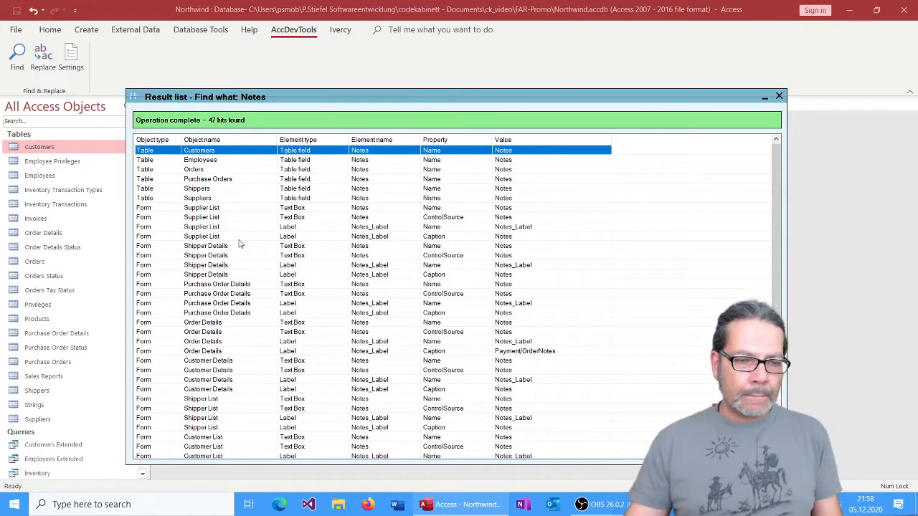
{"action": "right_click", "coordinate": [215, 152]}
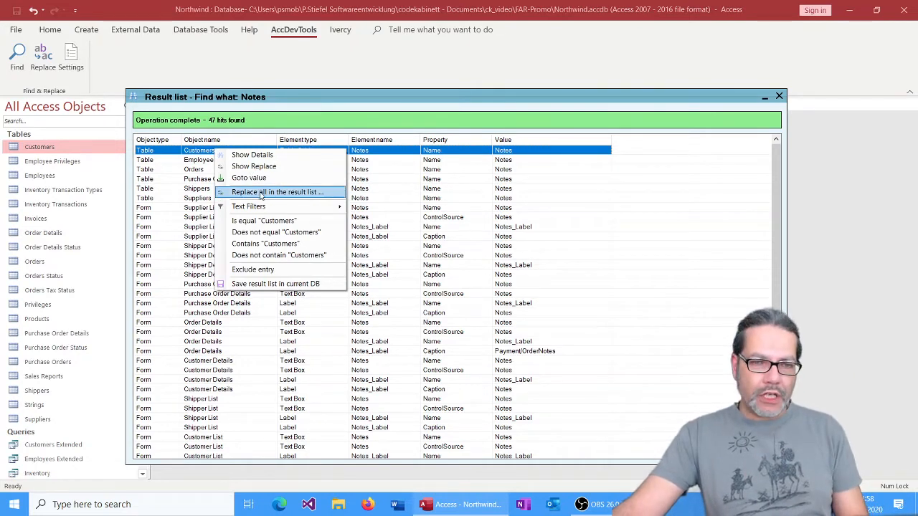
{"action": "mouse_move", "coordinate": [271, 212]}
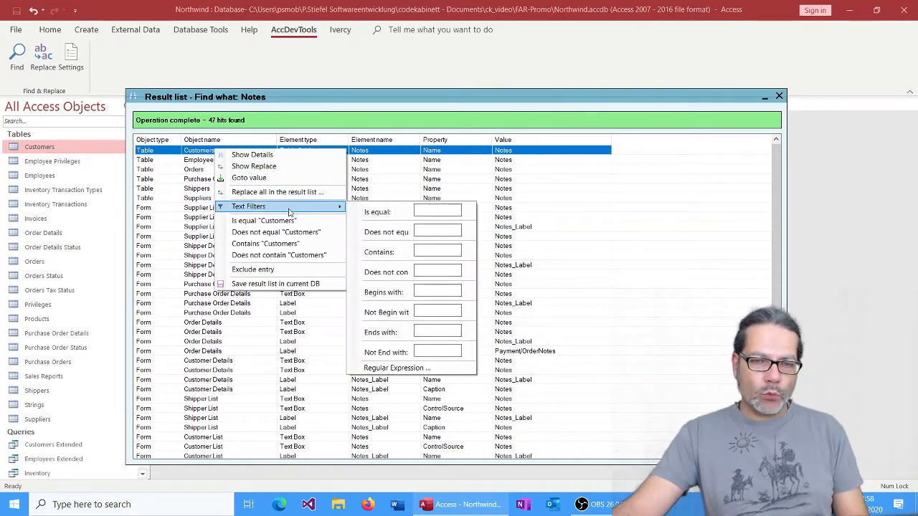
{"action": "left_click", "coordinate": [431, 249]}
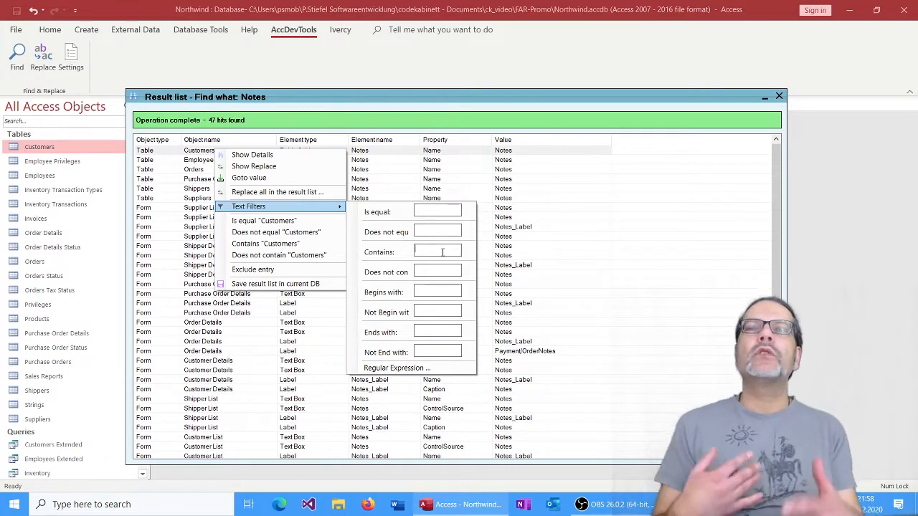
{"action": "type", "text": "Customer"}
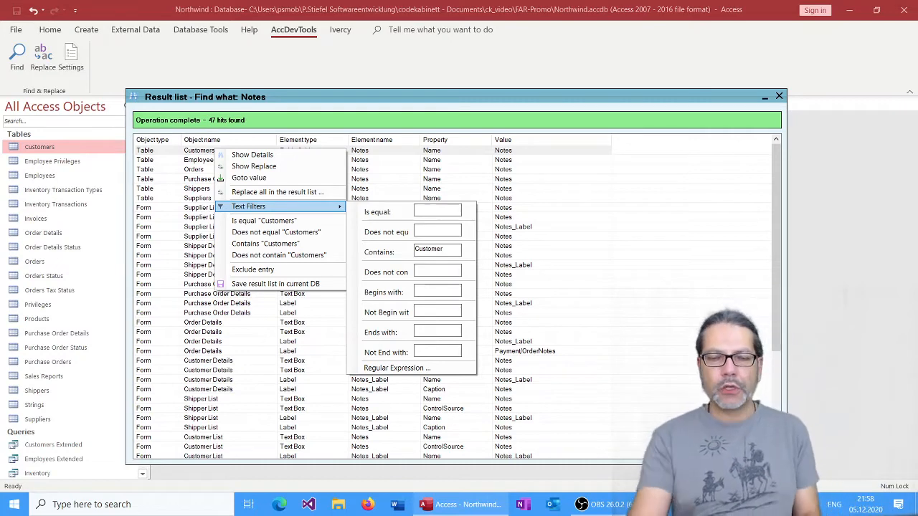
{"action": "key", "text": "Return"}
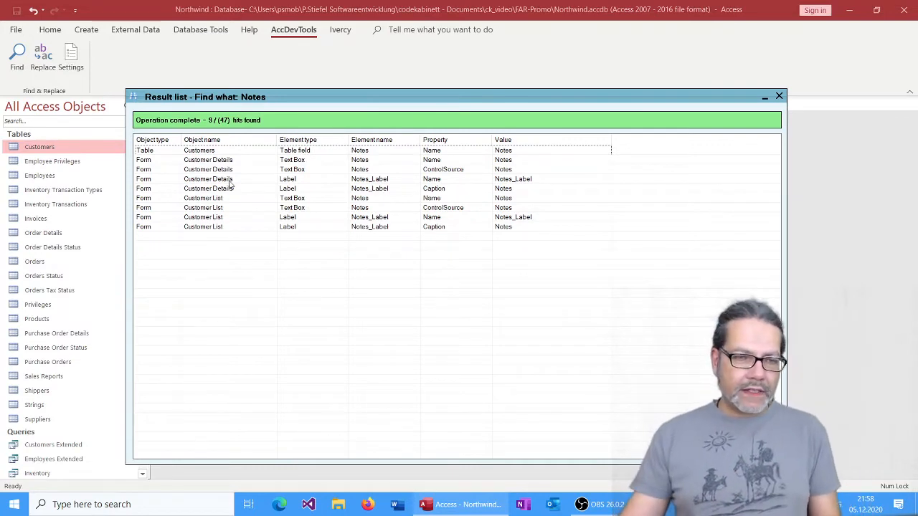
{"action": "right_click", "coordinate": [292, 188]}
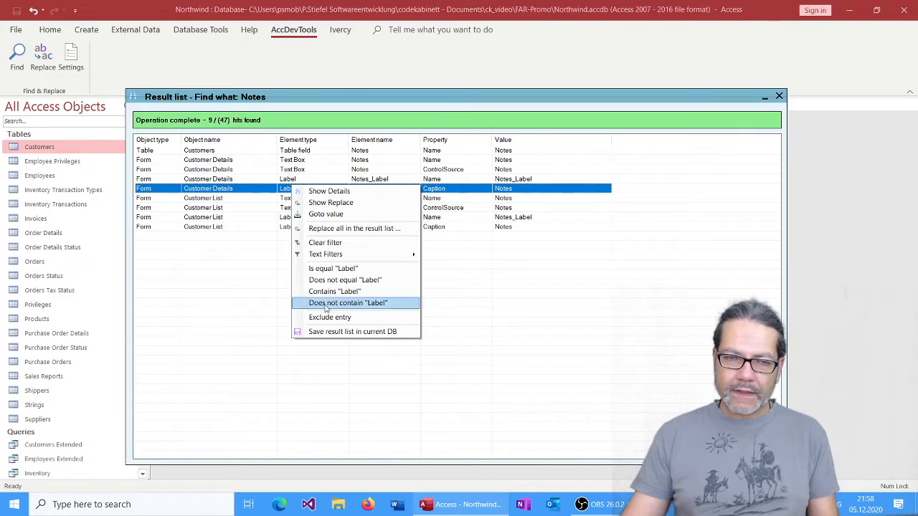
{"action": "left_click", "coordinate": [272, 102]}
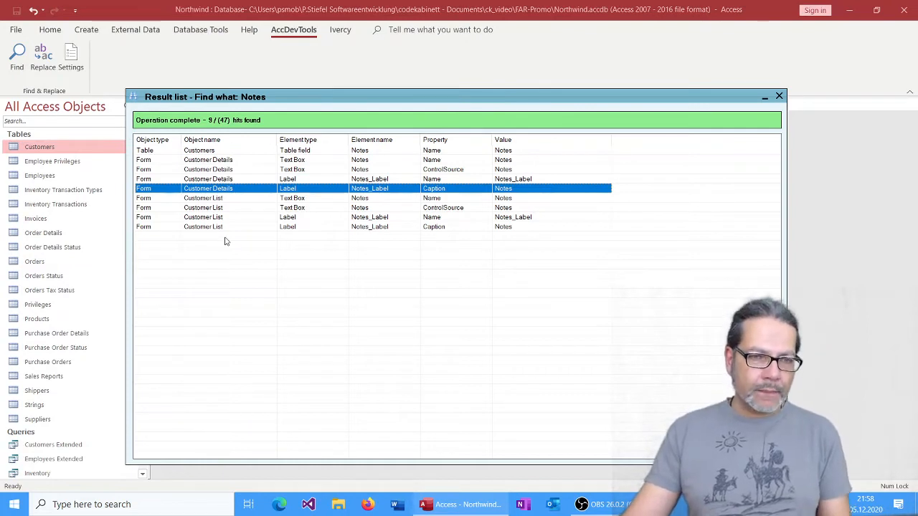
Replace Notes with InternalNotes in all hits of the filtered result list
{"action": "left_click", "coordinate": [207, 170]}
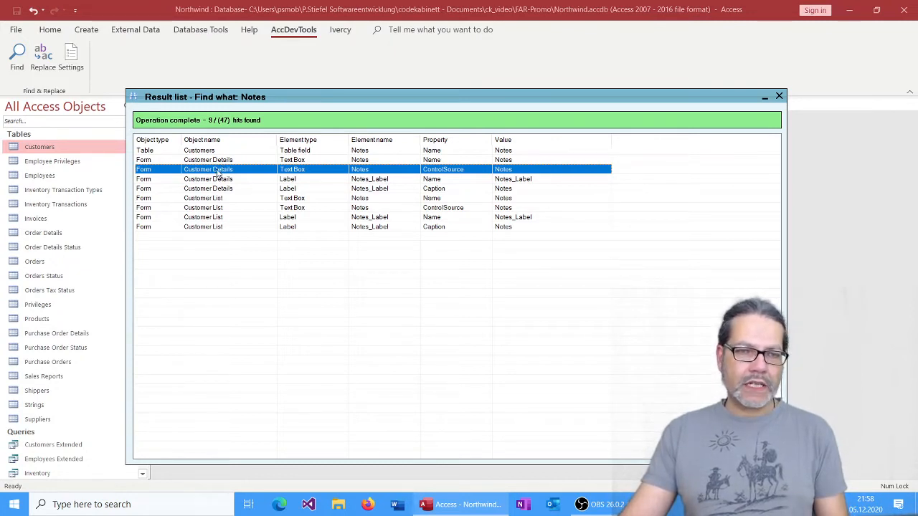
{"action": "right_click", "coordinate": [269, 169]}
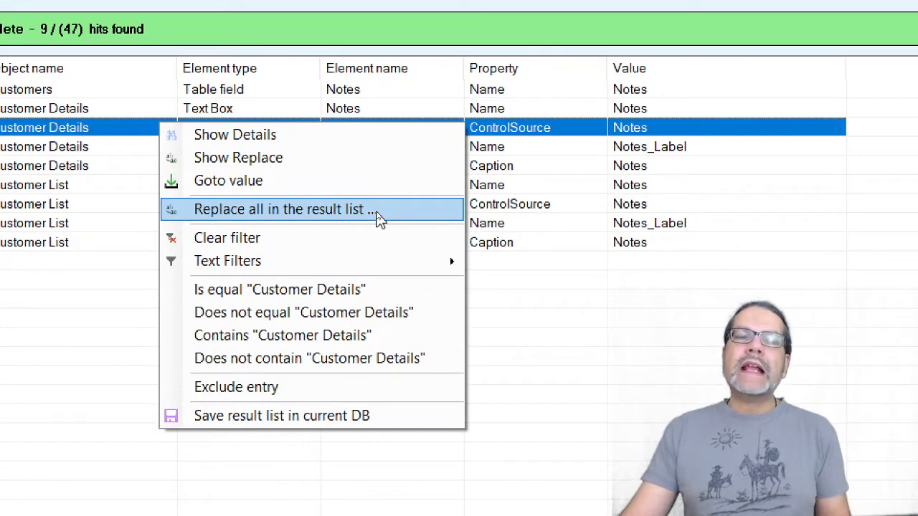
{"action": "left_click", "coordinate": [378, 215]}
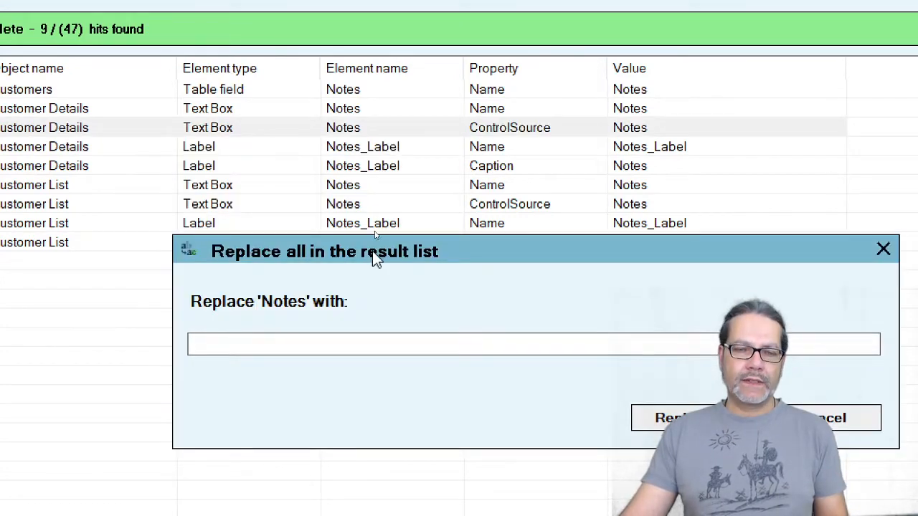
{"action": "left_click_drag", "start_coordinate": [378, 271], "coordinate": [340, 235]}
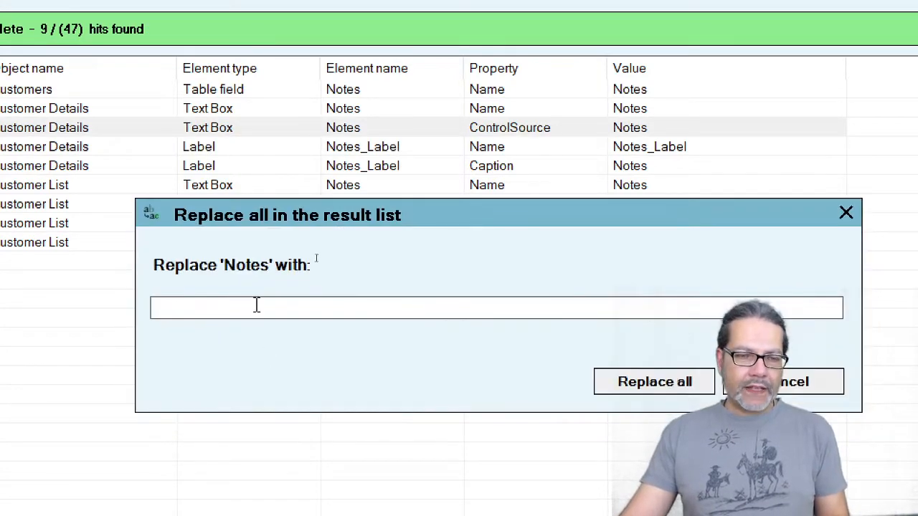
{"action": "type", "text": "Interna"}
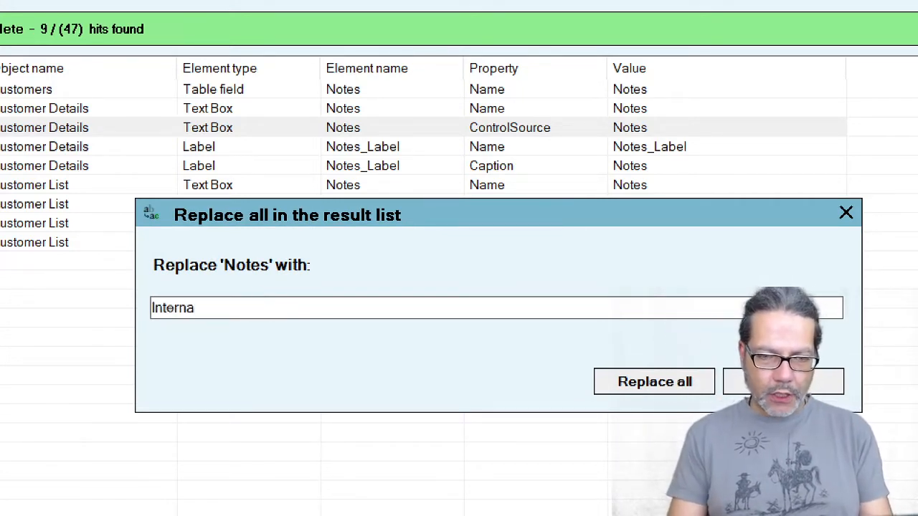
{"action": "type", "text": "lN"}
{"action": "key", "text": "BackSpace"}
{"action": "type", "text": "lNo"}
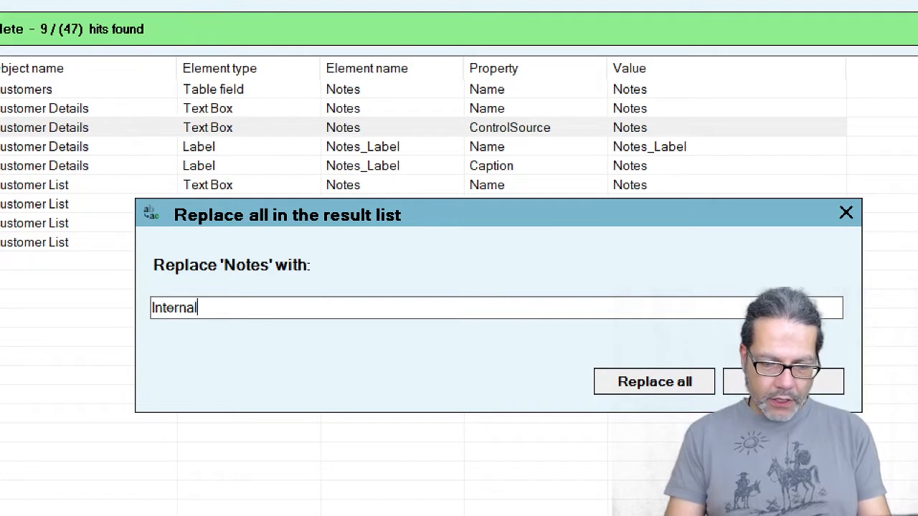
{"action": "type", "text": "tes"}
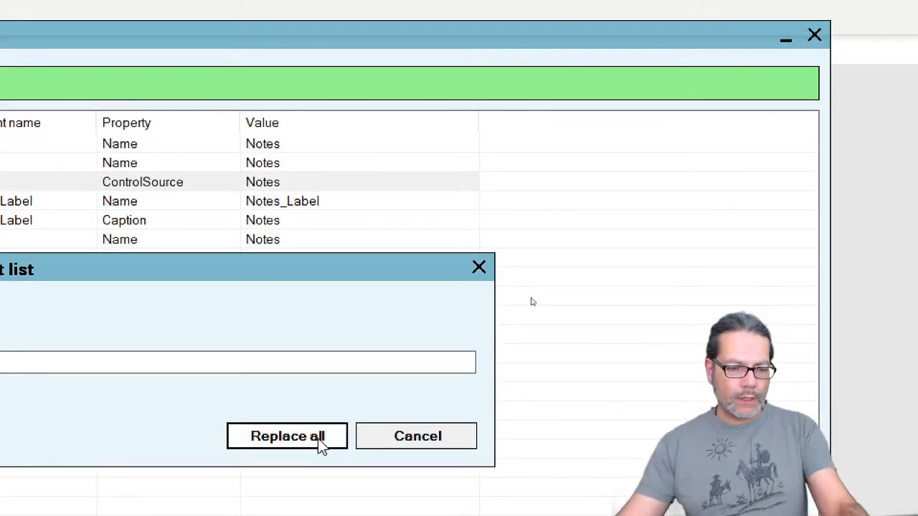
{"action": "left_click", "coordinate": [321, 445]}
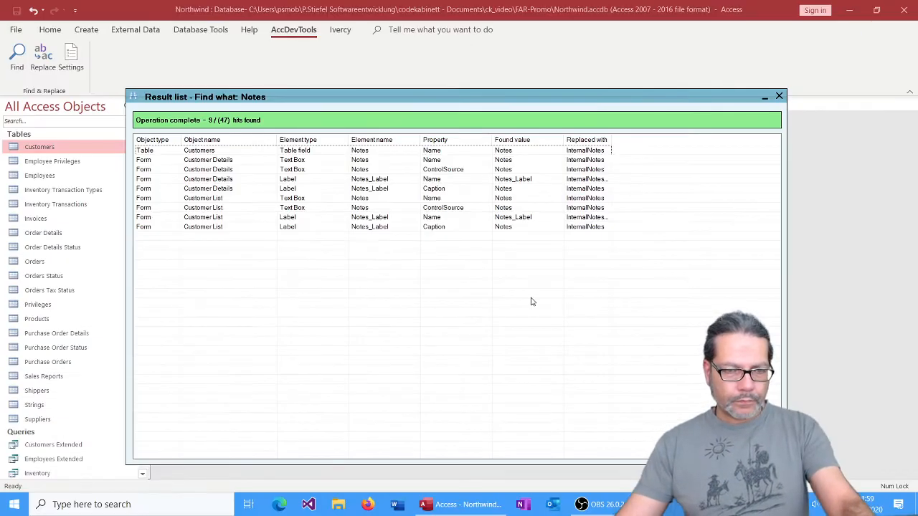
Widen the Replaced with column, sort the list by found value to review the replacements, and close the result list
{"action": "left_click_drag", "start_coordinate": [611, 139], "coordinate": [753, 141]}
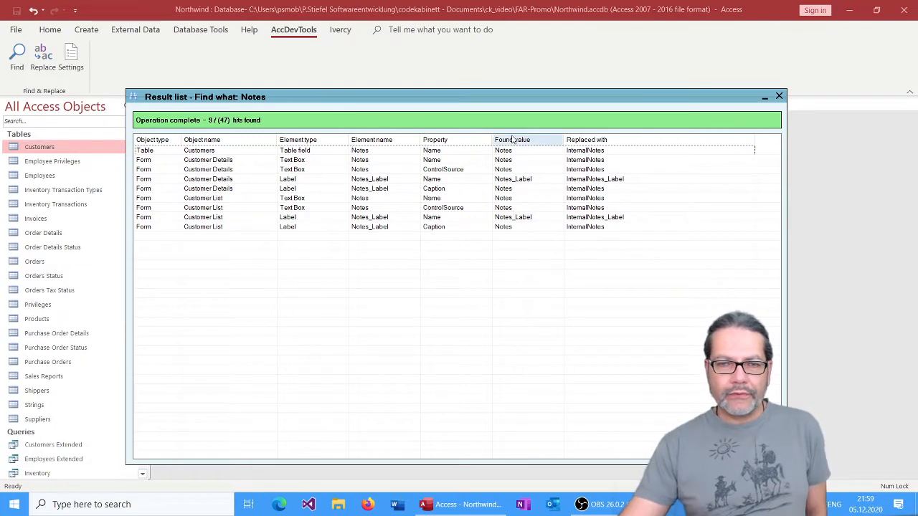
{"action": "left_click", "coordinate": [510, 140]}
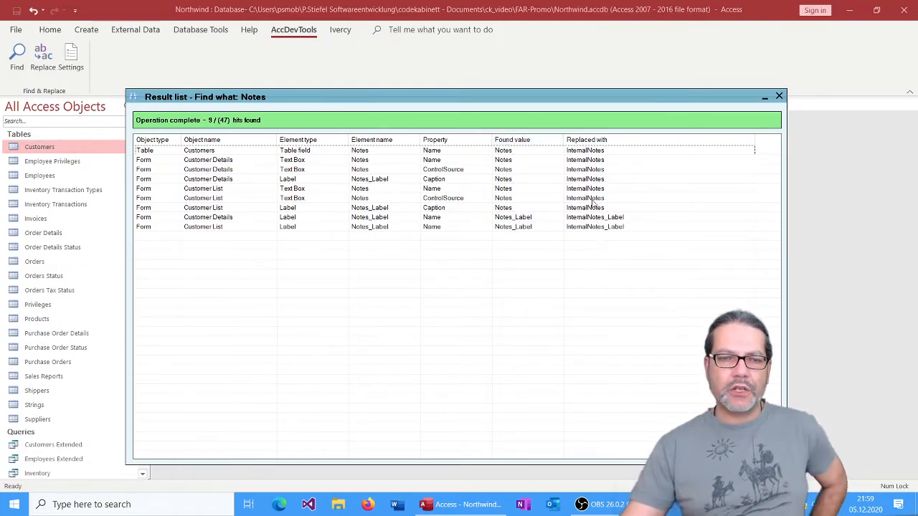
{"action": "left_click", "coordinate": [779, 96]}
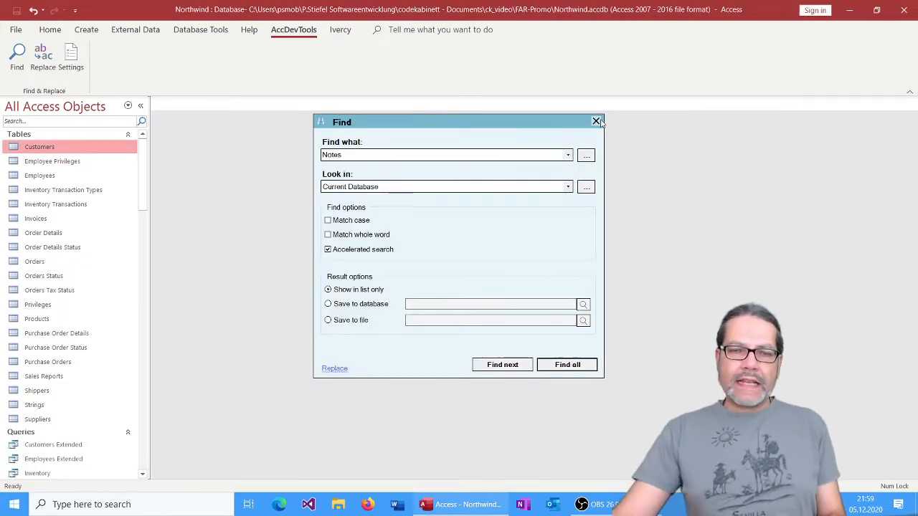
Search the current database for Notes again, check which tables and forms list the old or new name, and close the search
{"action": "left_click", "coordinate": [559, 364]}
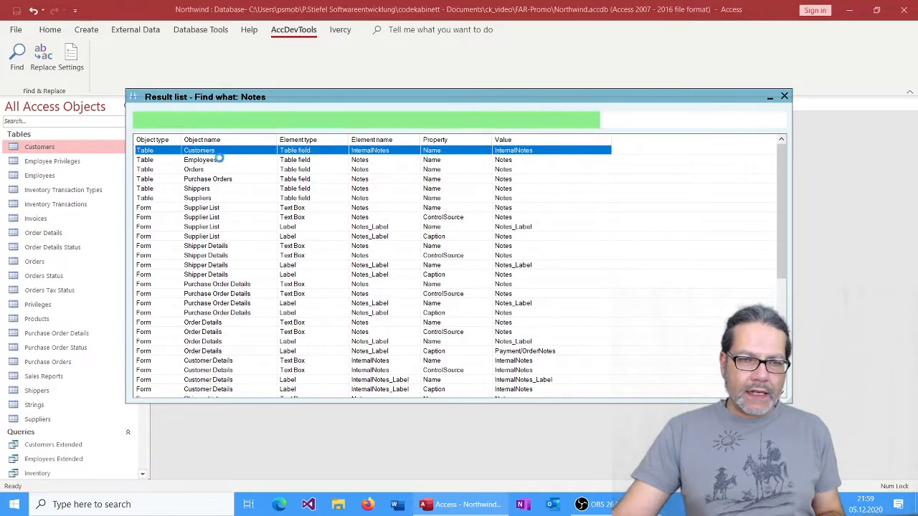
{"action": "left_click", "coordinate": [244, 161]}
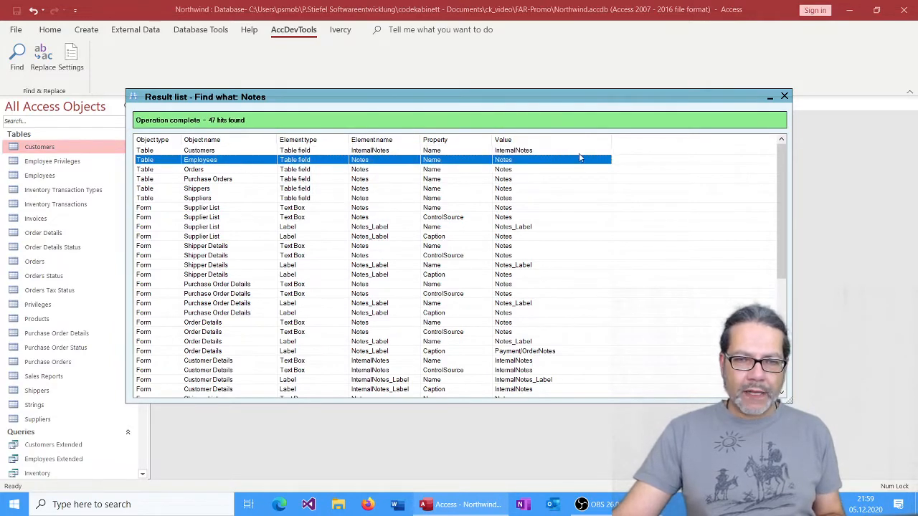
{"action": "left_click", "coordinate": [520, 170]}
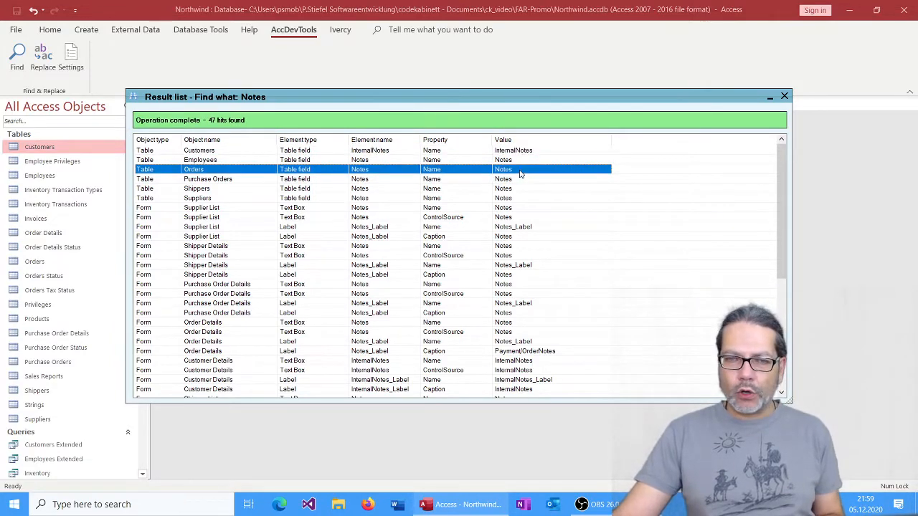
{"action": "left_click", "coordinate": [785, 96]}
{"action": "left_click", "coordinate": [596, 121]}
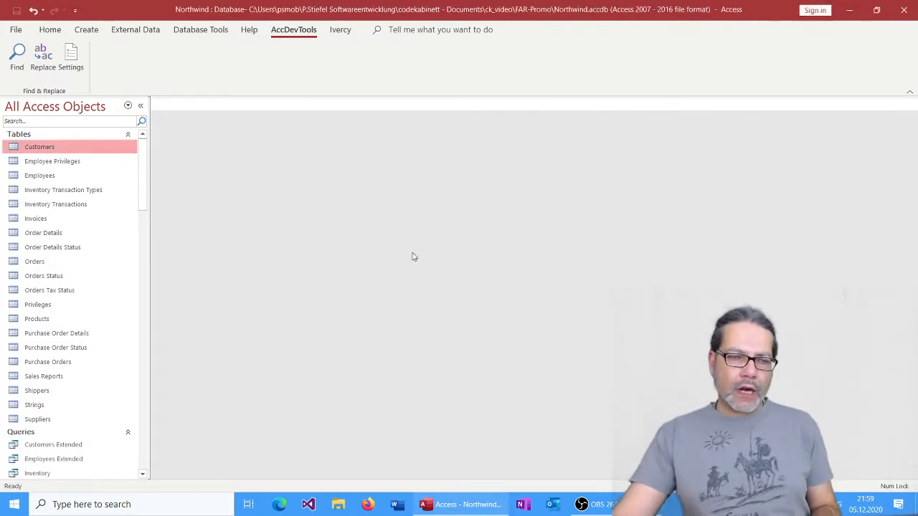
Open the Customer Details form from the database objects
{"action": "scroll", "coordinate": [141, 258], "scroll_direction": "down", "scroll_amount": 9}
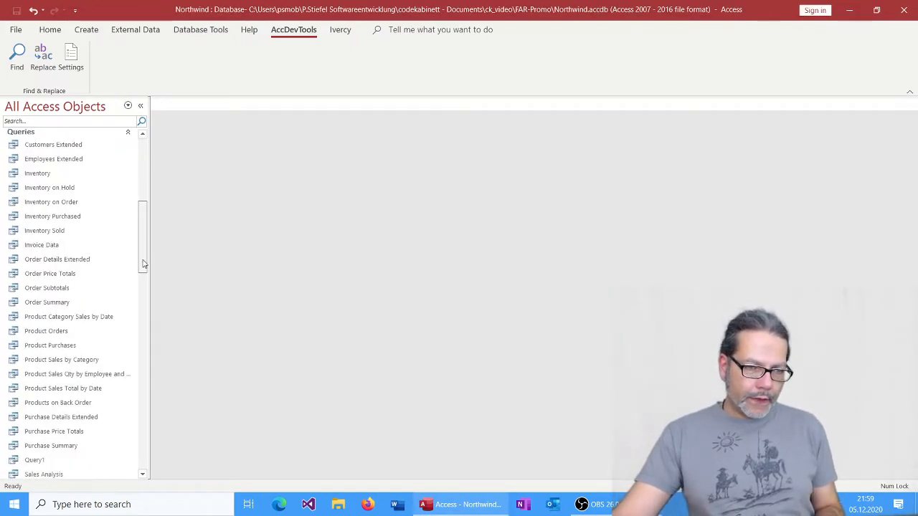
{"action": "scroll", "coordinate": [142, 255], "scroll_direction": "up", "scroll_amount": 2}
{"action": "scroll", "coordinate": [141, 272], "scroll_direction": "down", "scroll_amount": 12}
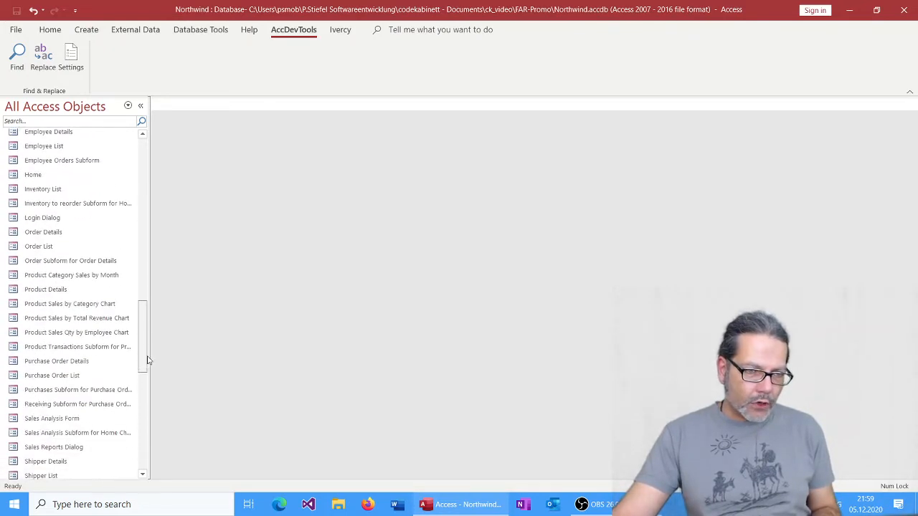
{"action": "scroll", "coordinate": [101, 244], "scroll_direction": "up", "scroll_amount": 2}
{"action": "left_click", "coordinate": [63, 147]}
{"action": "double_click", "coordinate": [63, 149]}
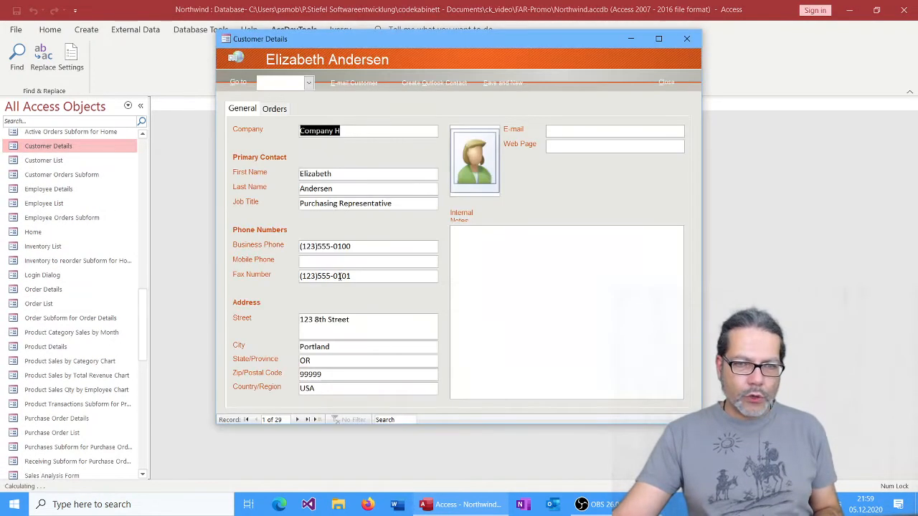
Enter the sample text "Notes sohtiod" in the first customer's internal notes and close the form
{"action": "left_click", "coordinate": [532, 282]}
{"action": "type", "text": "Notes"}
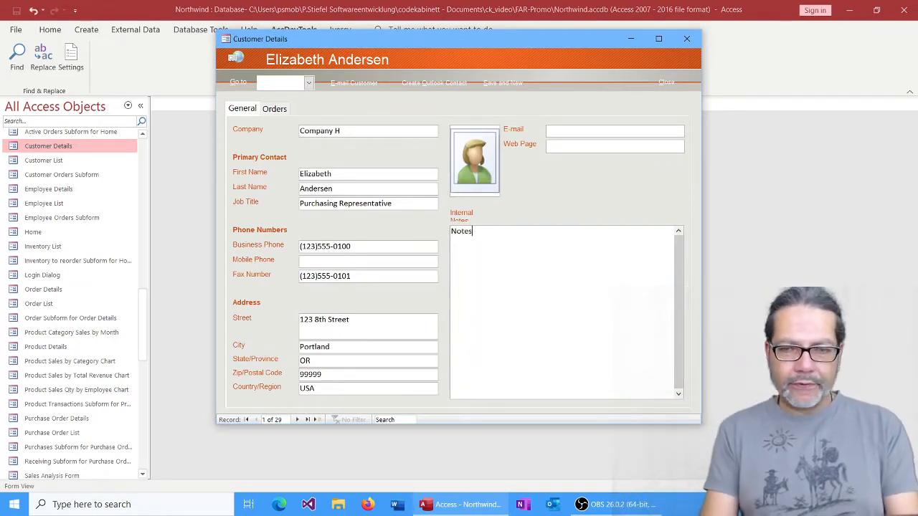
{"action": "type", "text": " sohtiod"}
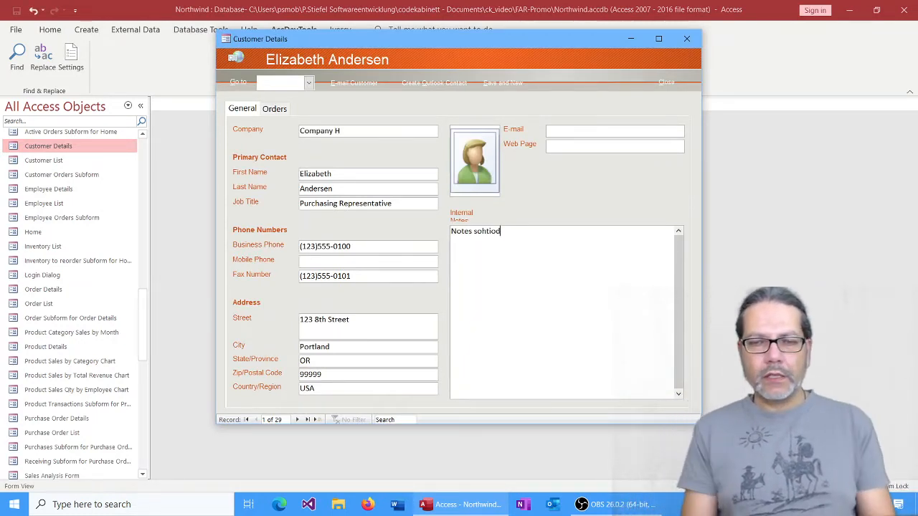
{"action": "left_click", "coordinate": [366, 185]}
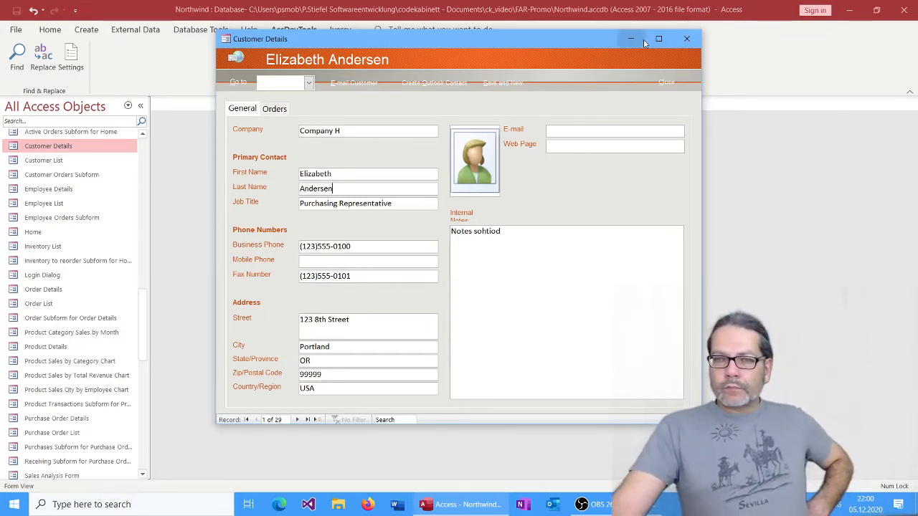
{"action": "left_click", "coordinate": [686, 40]}
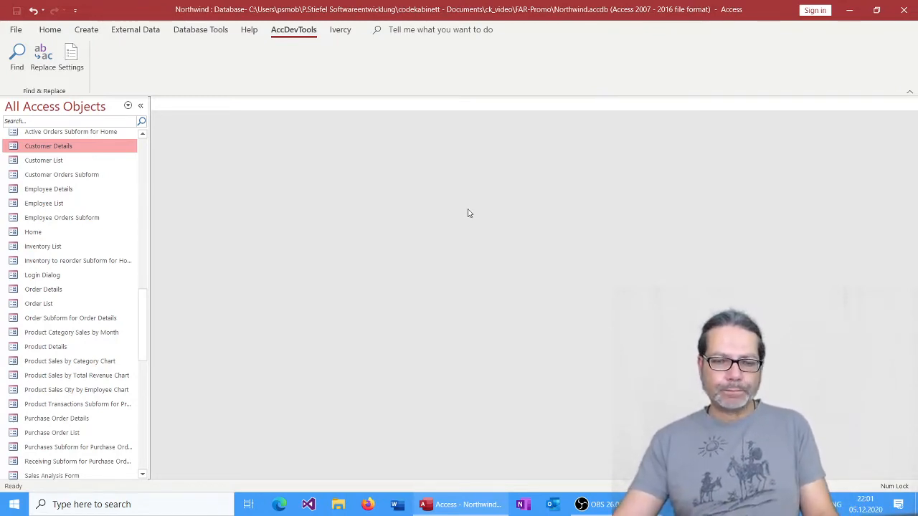
Minimize Access and open accessdevtools.com in Microsoft Edge
{"action": "left_click", "coordinate": [849, 10]}
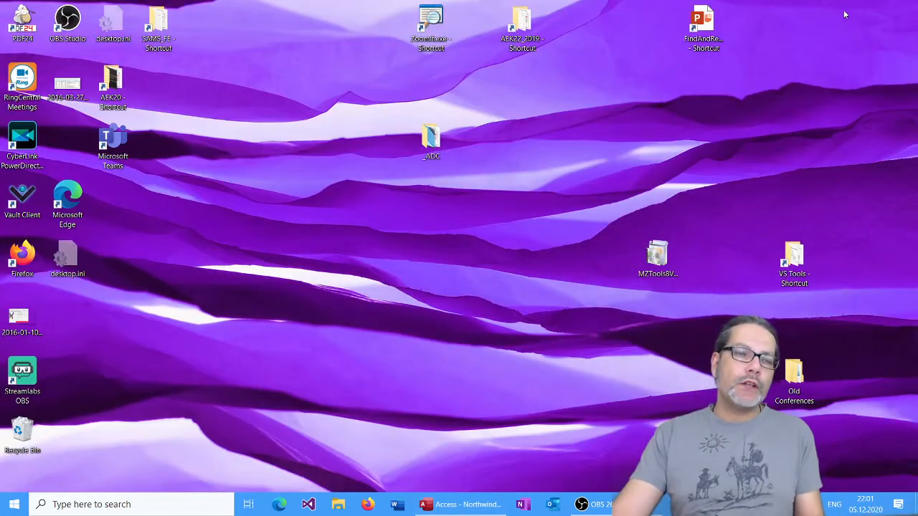
{"action": "left_click", "coordinate": [279, 504]}
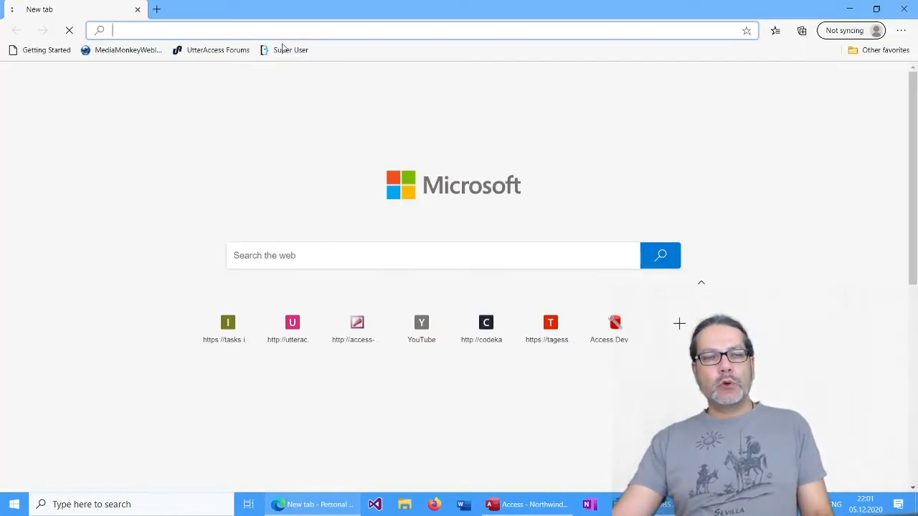
{"action": "type", "text": "acc"}
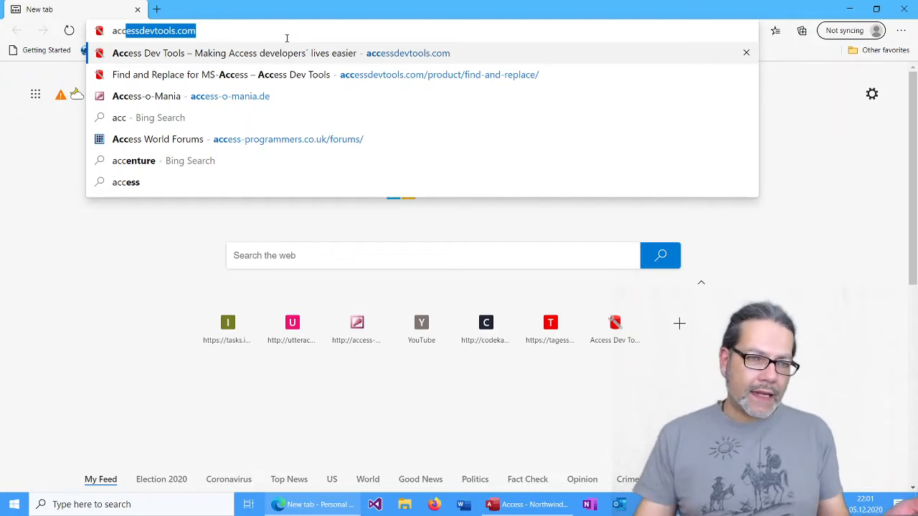
{"action": "key", "text": "Return"}
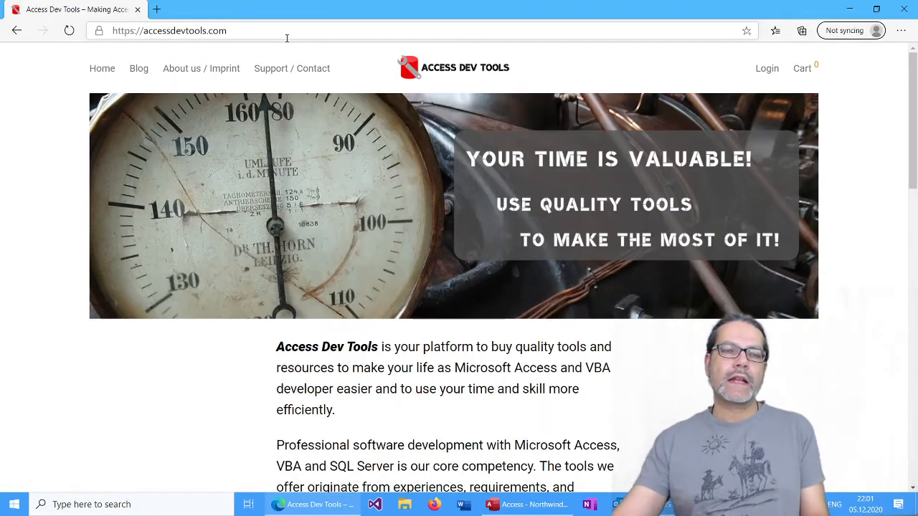
Open the Find and Replace for MS-Access product page from the home page
{"action": "scroll", "coordinate": [383, 125], "scroll_direction": "down", "scroll_amount": 1}
{"action": "scroll", "coordinate": [382, 125], "scroll_direction": "down", "scroll_amount": 15}
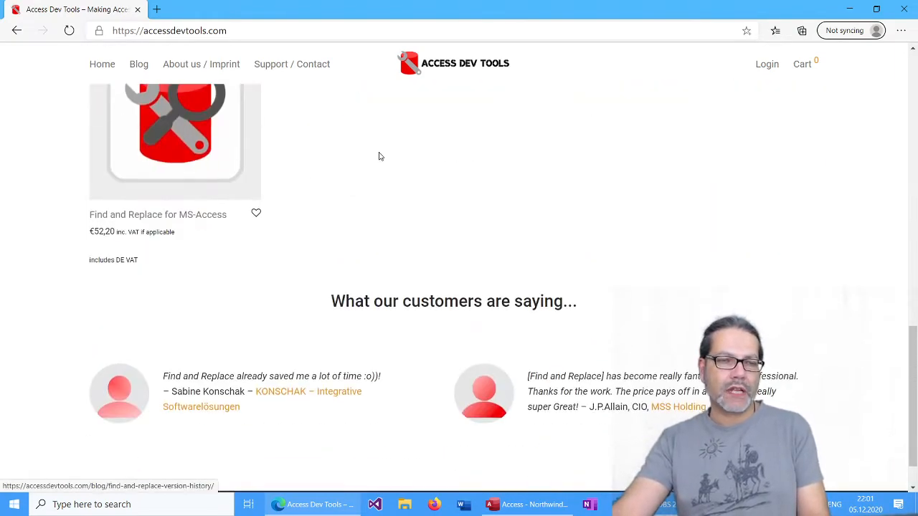
{"action": "left_click", "coordinate": [174, 190]}
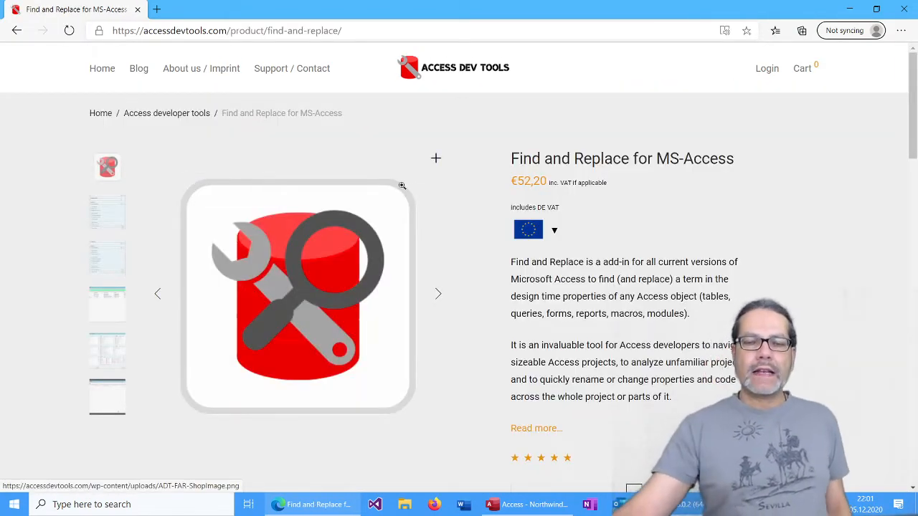
{"action": "scroll", "coordinate": [430, 190], "scroll_direction": "down", "scroll_amount": 2}
{"action": "scroll", "coordinate": [434, 193], "scroll_direction": "up", "scroll_amount": 2}
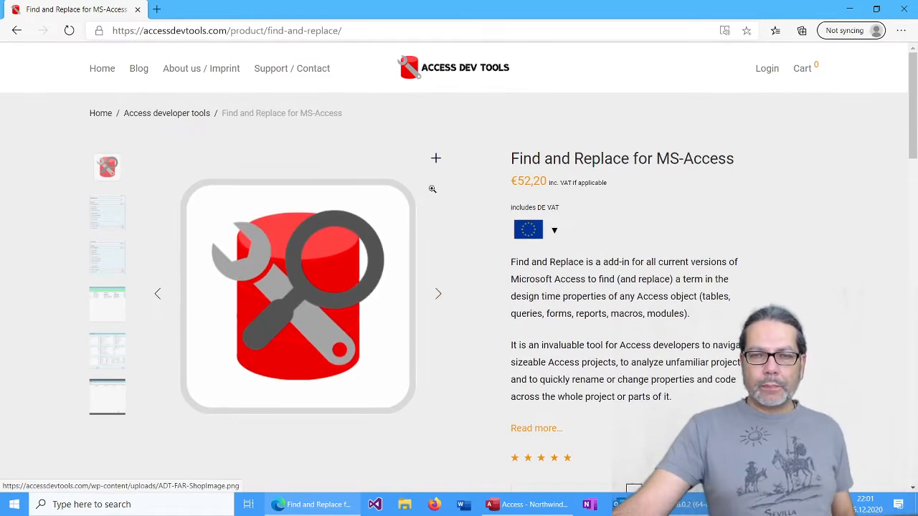
Switch the product page's price currency to US dollars
{"action": "mouse_move", "coordinate": [557, 231]}
{"action": "left_click", "coordinate": [545, 254]}
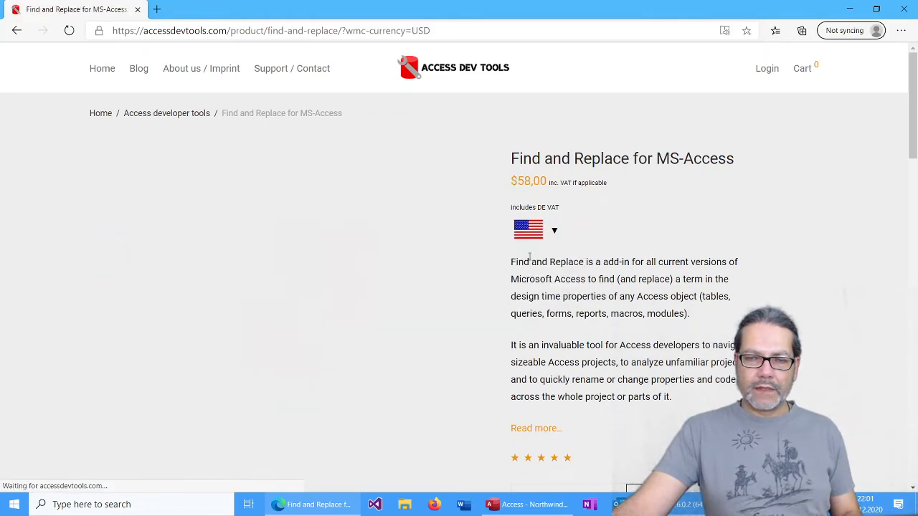
{"action": "mouse_move", "coordinate": [580, 254]}
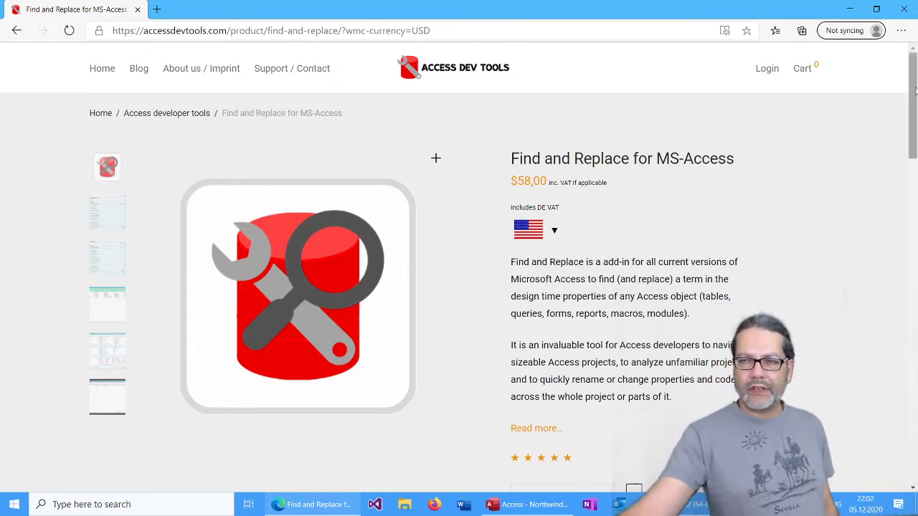
Download the trial version for Access 32Bit and choose to keep the installer file
{"action": "left_click_drag", "start_coordinate": [914, 94], "coordinate": [914, 423]}
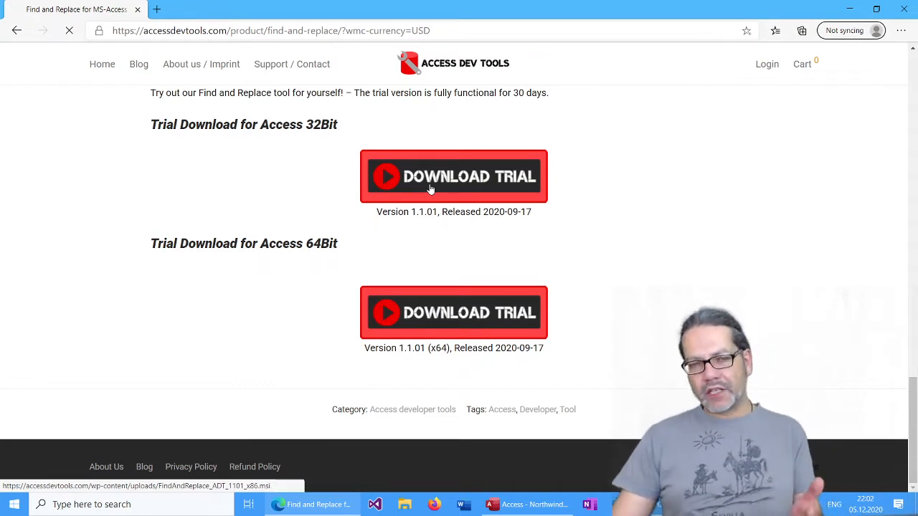
{"action": "left_click", "coordinate": [430, 188]}
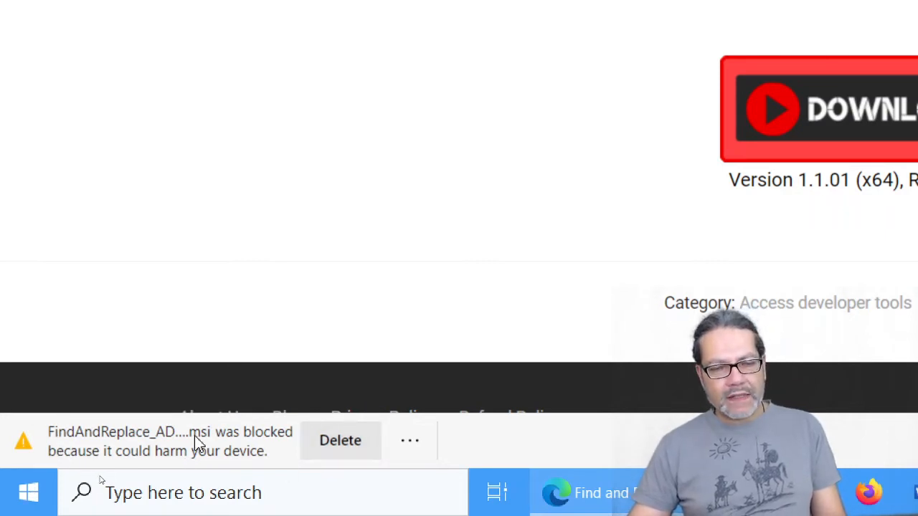
{"action": "left_click", "coordinate": [404, 446]}
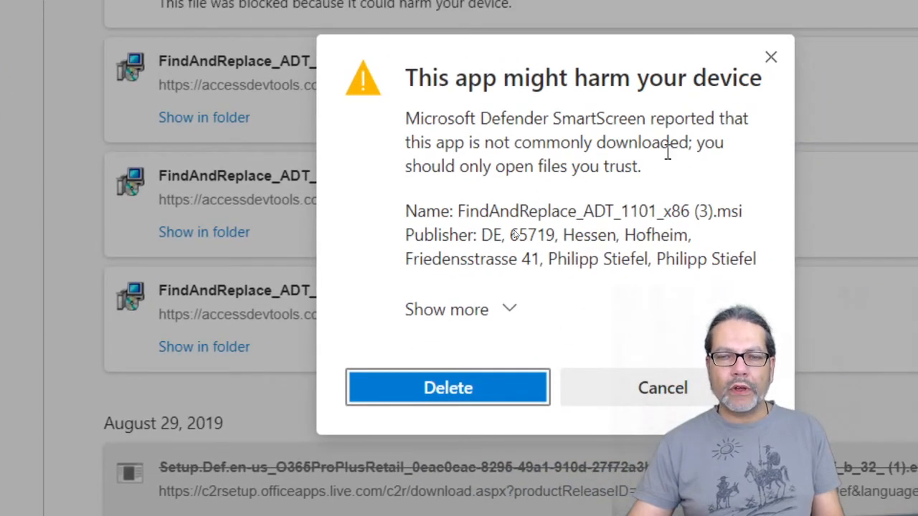
Highlight the SmartScreen reason and the publisher details in the download warning to examine them
{"action": "left_click_drag", "start_coordinate": [694, 142], "coordinate": [401, 143]}
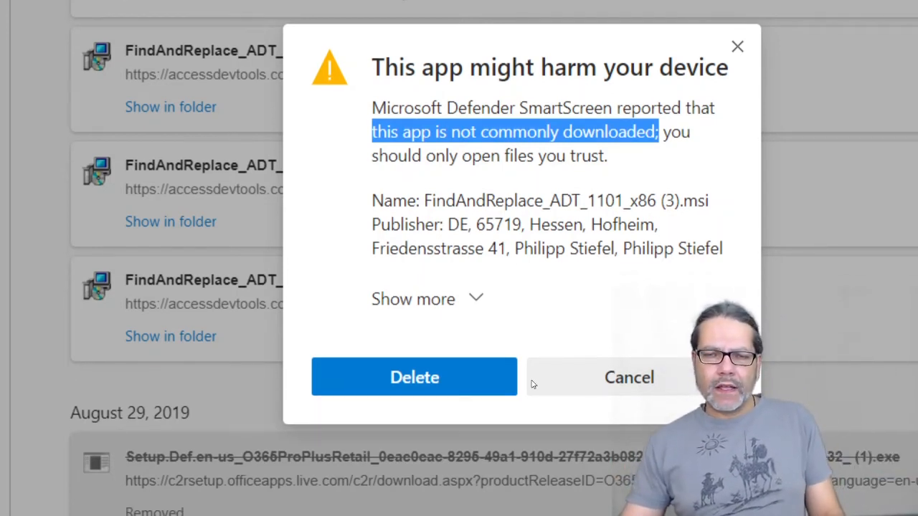
{"action": "left_click", "coordinate": [495, 216]}
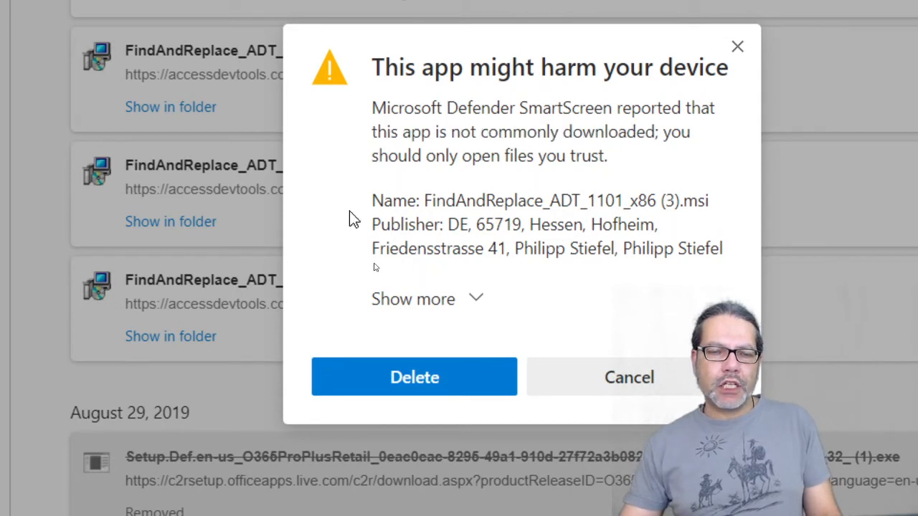
{"action": "left_click_drag", "start_coordinate": [375, 223], "coordinate": [754, 245]}
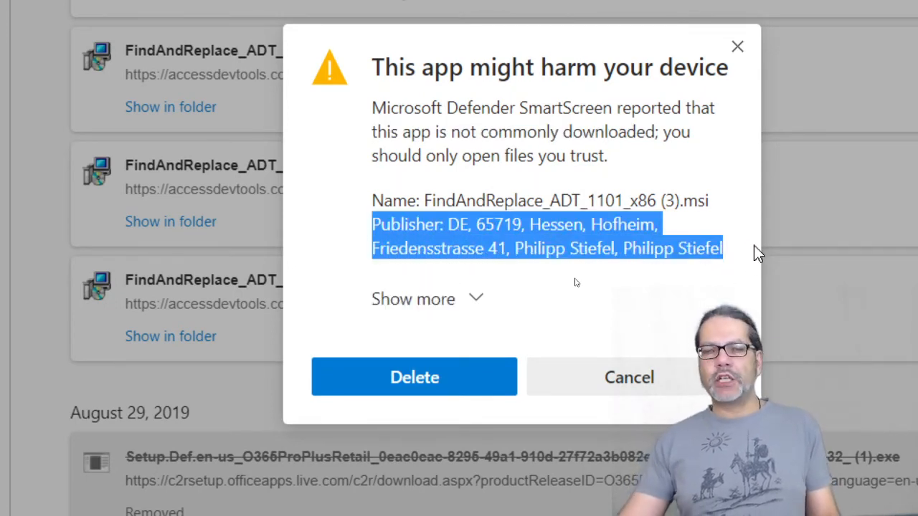
{"action": "left_click", "coordinate": [640, 138]}
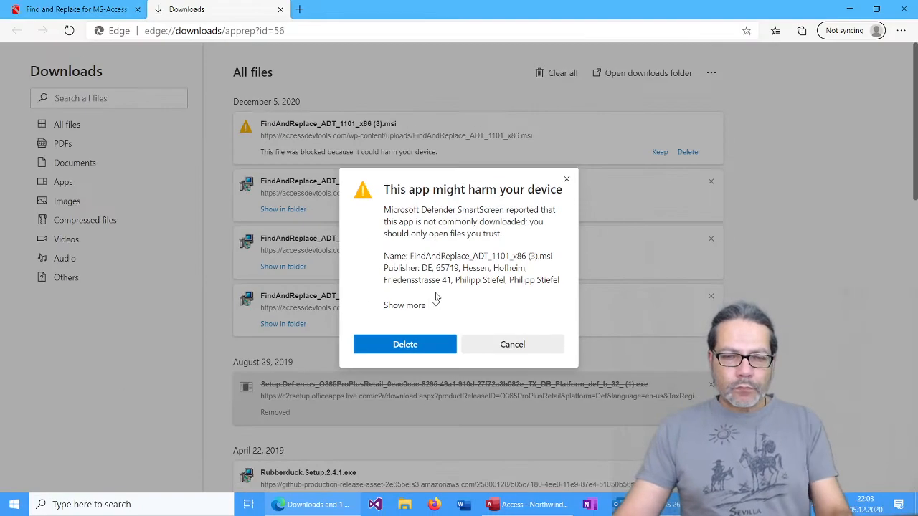
Expand the warning's options, keep the installer anyway, and close the Downloads page
{"action": "left_click", "coordinate": [436, 306]}
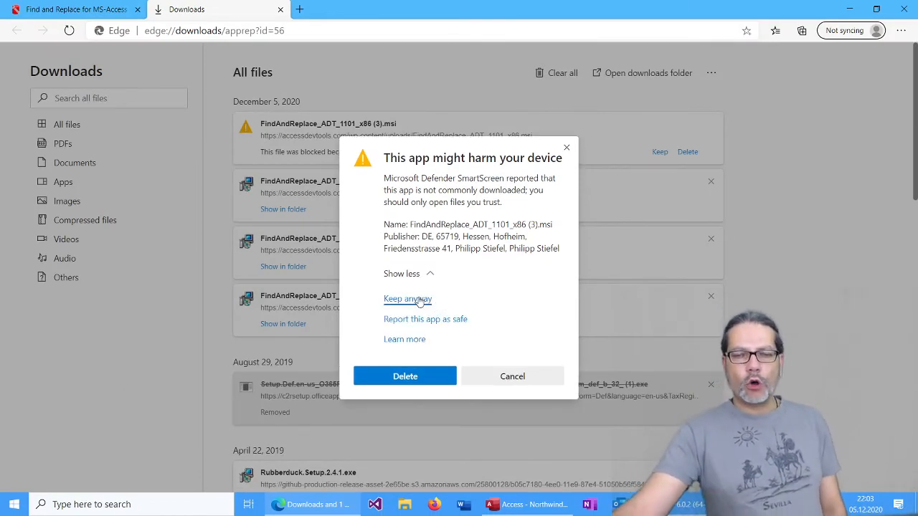
{"action": "left_click", "coordinate": [420, 300]}
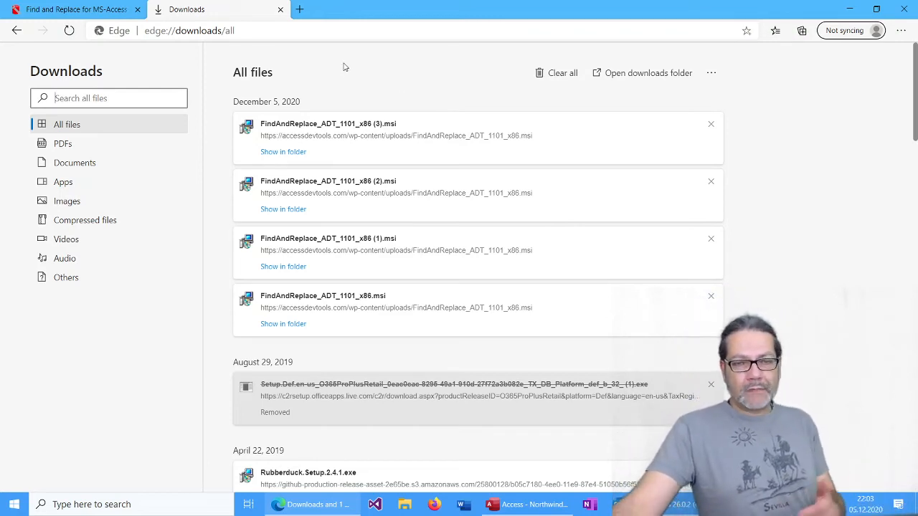
{"action": "left_click", "coordinate": [280, 9]}
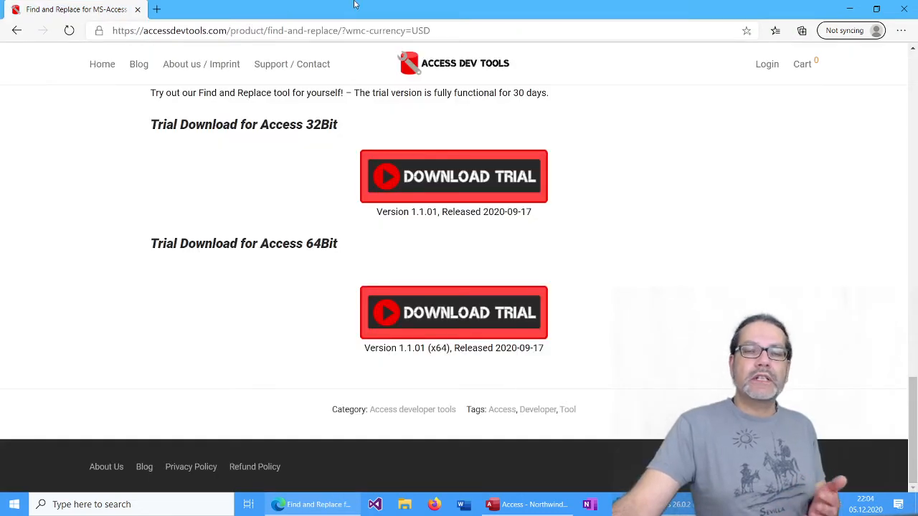